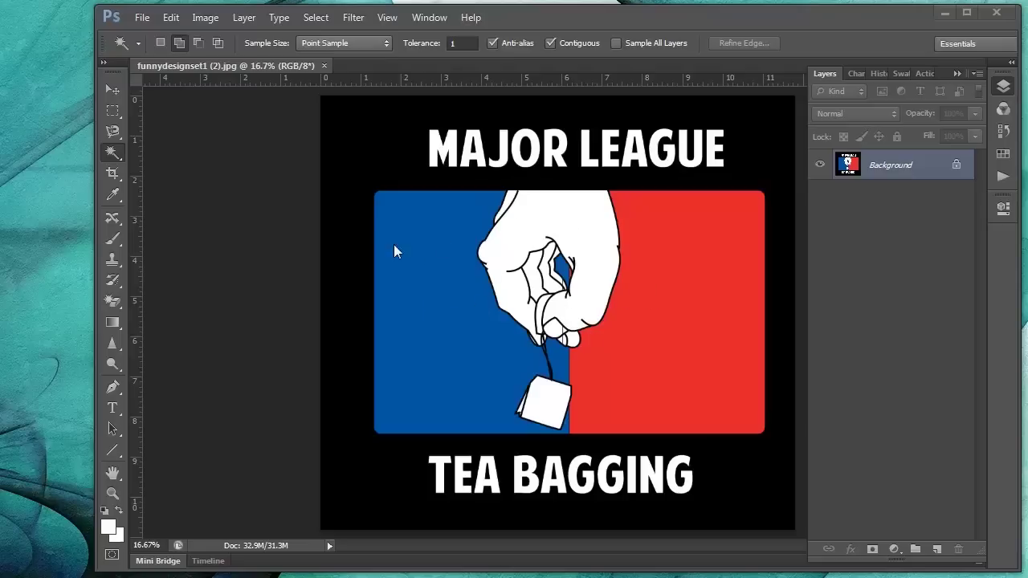
# Check the image's color mode and review its pixel dimensions, document size and resolution
pyautogui.click(205, 18)
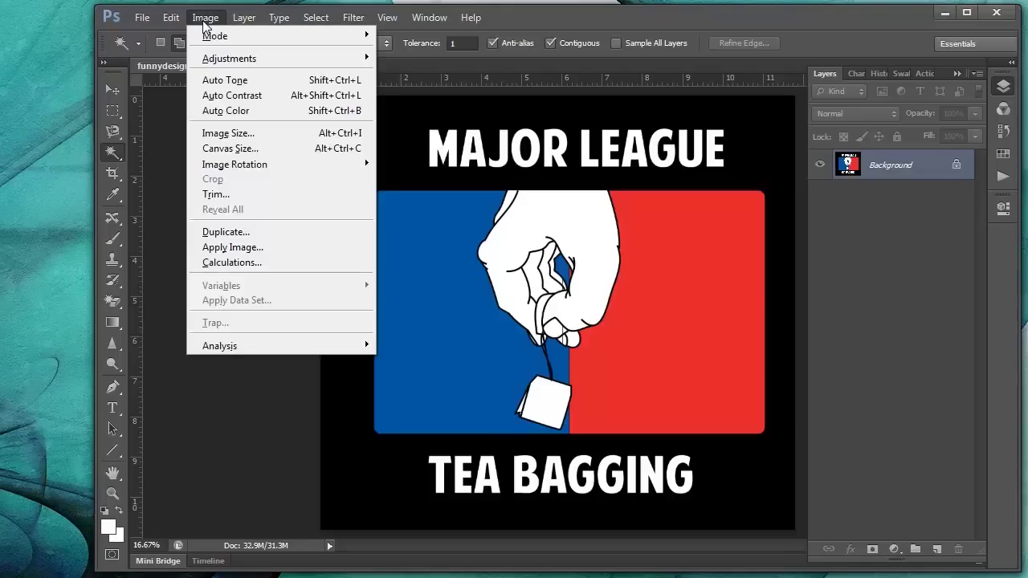
pyautogui.moveTo(211, 36)
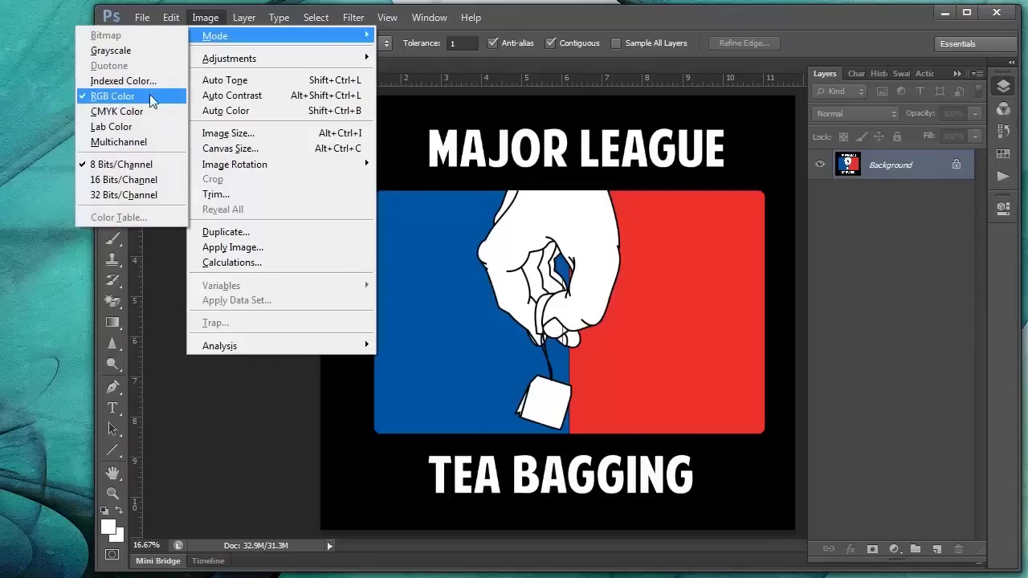
pyautogui.click(237, 135)
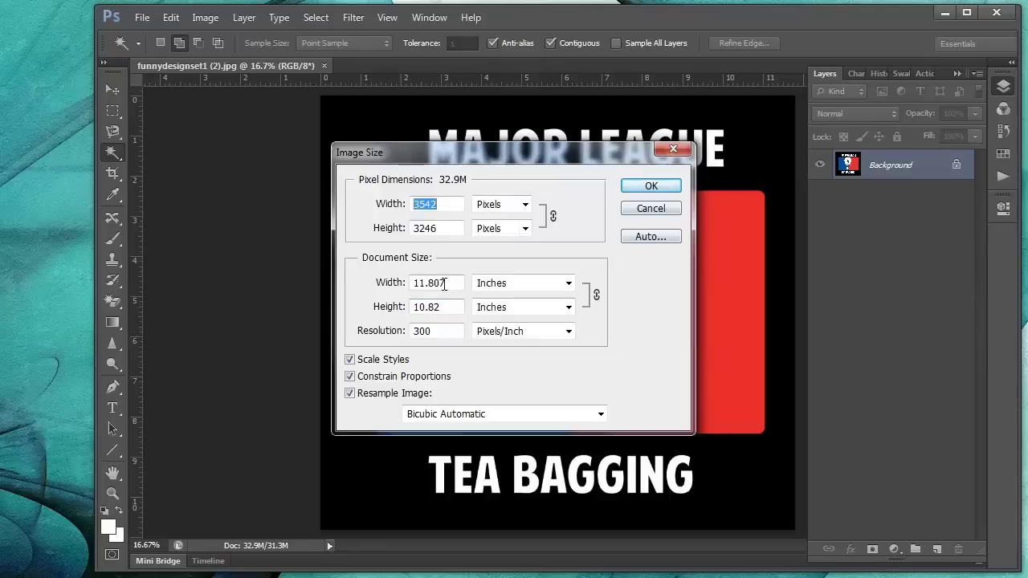
pyautogui.click(649, 188)
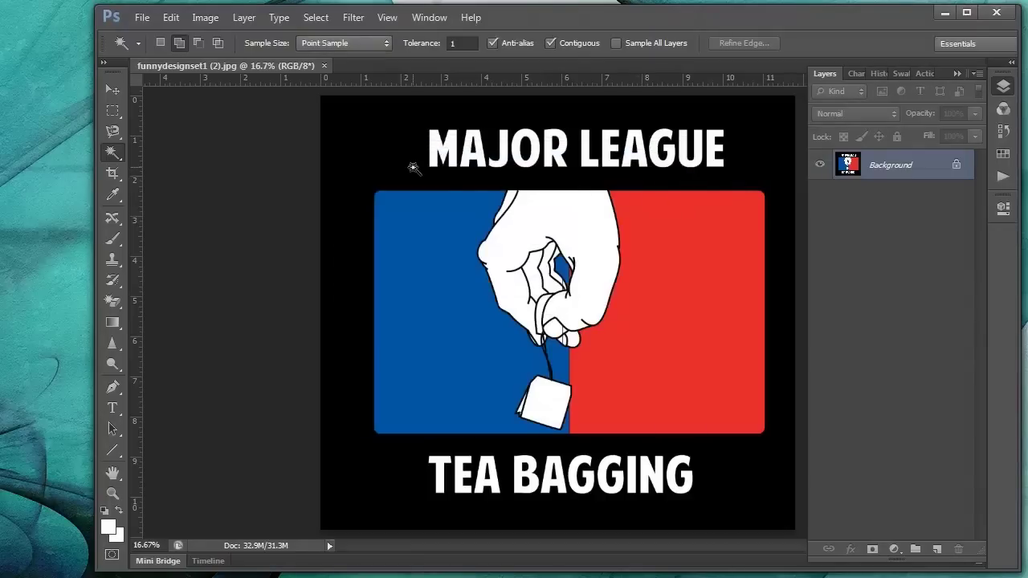
# Duplicate the Background layer and hide the original
pyautogui.click(244, 17)
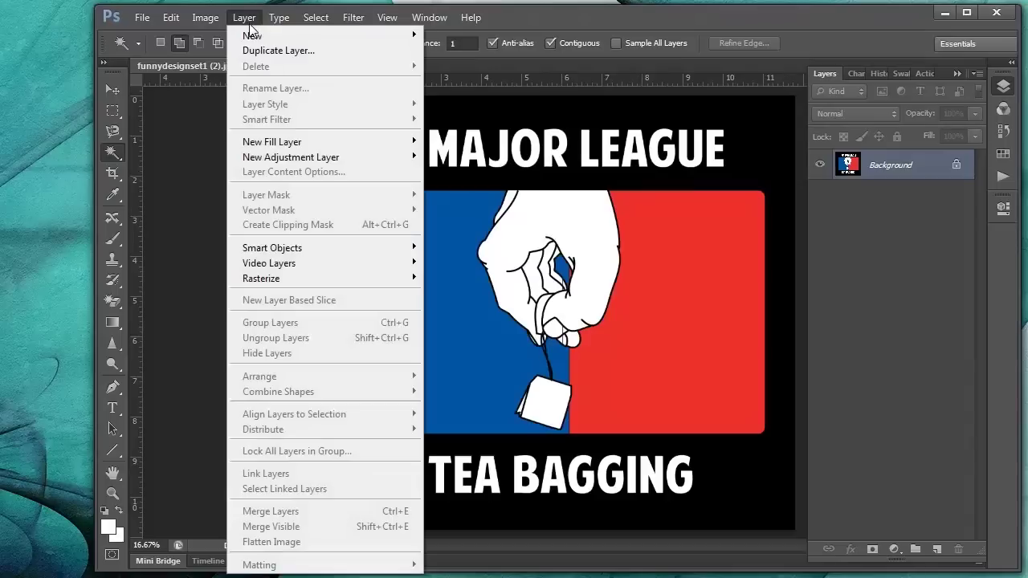
pyautogui.click(257, 49)
pyautogui.click(667, 62)
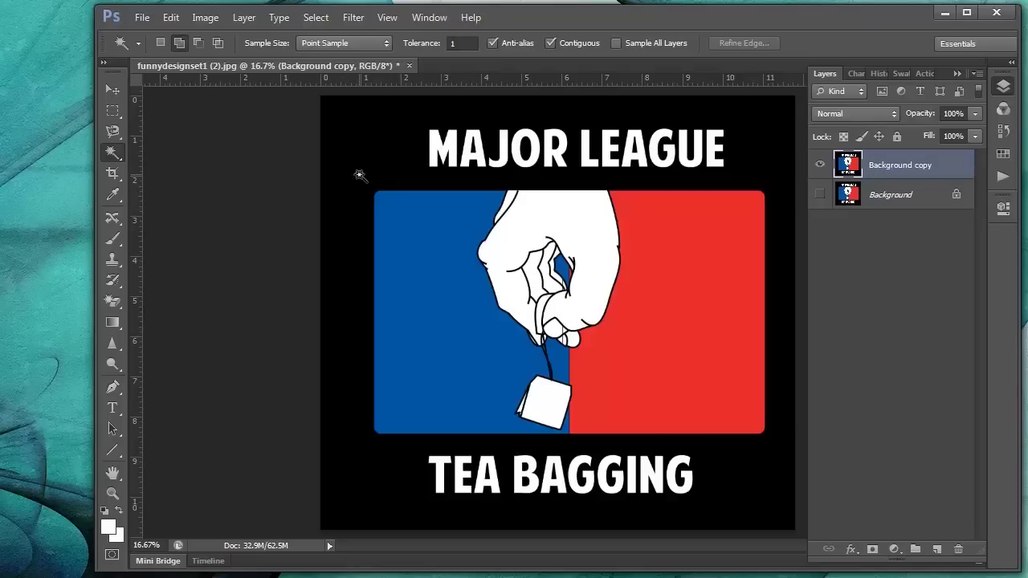
# Erase the black background surrounding the artwork on the copied layer using the Magic Eraser with tolerance 32
pyautogui.click(113, 300)
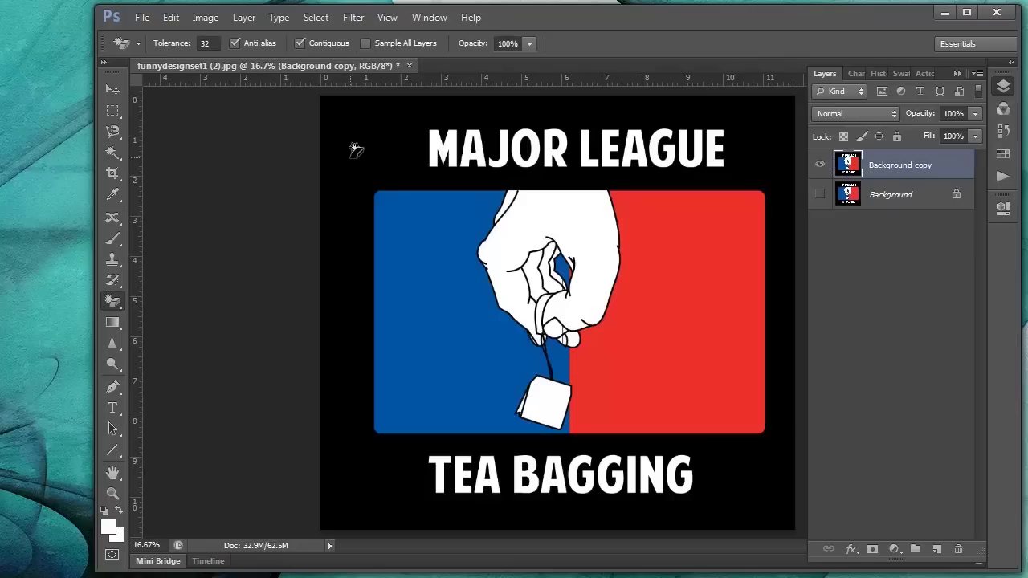
pyautogui.click(112, 301)
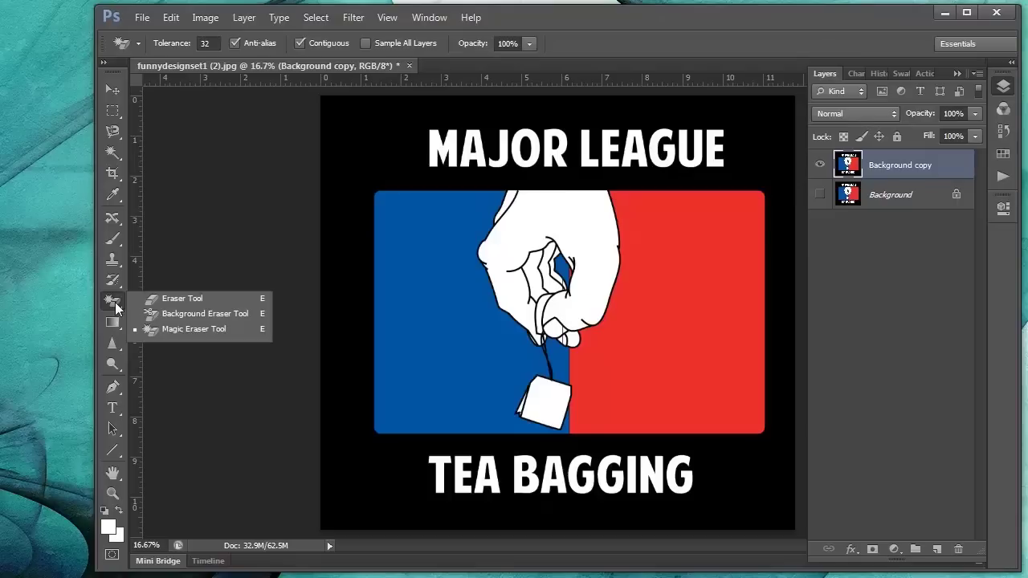
pyautogui.click(164, 334)
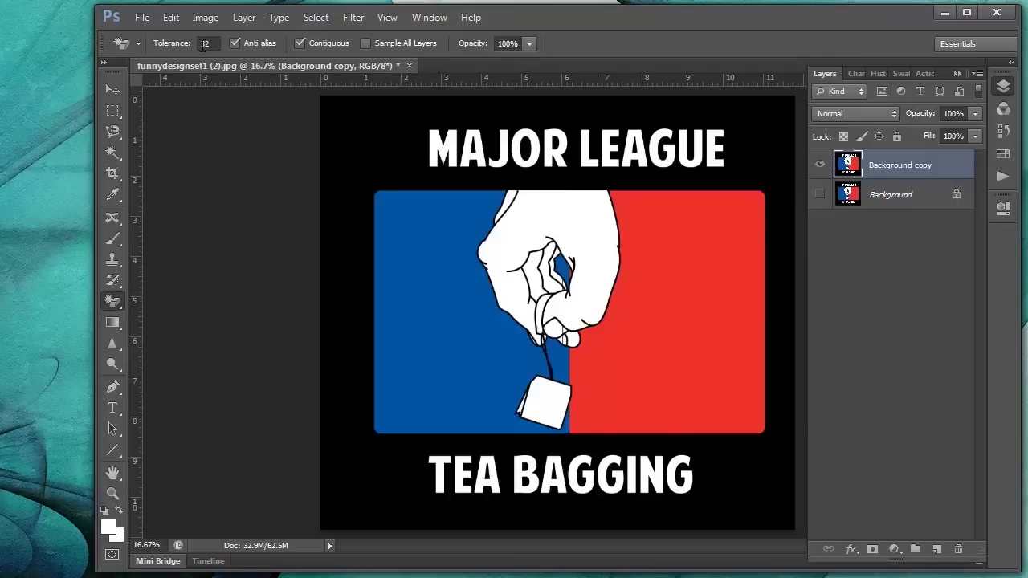
pyautogui.click(359, 152)
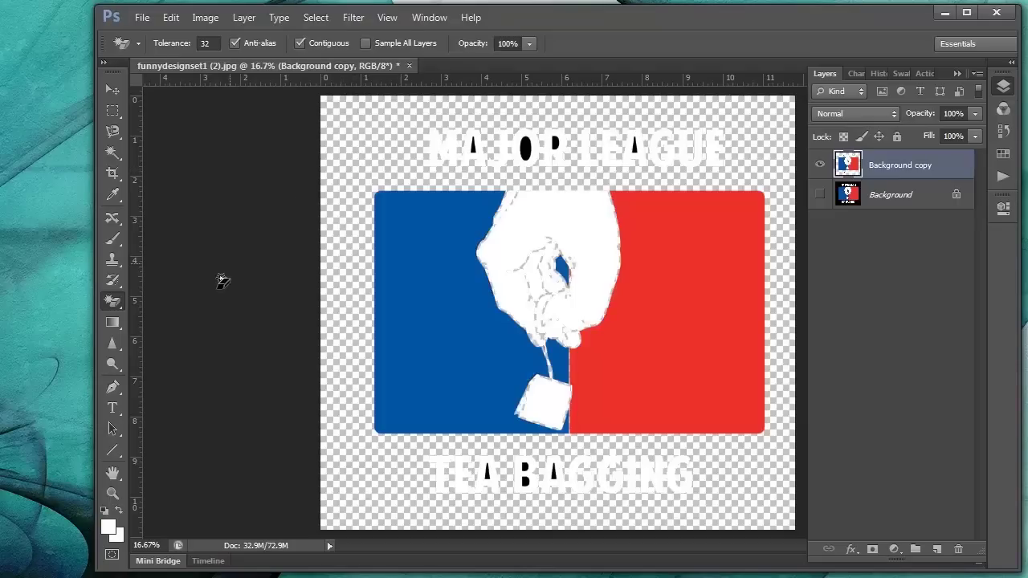
# Erase the black fills enclosed in the letters A, O, R and A of the MAJOR LEAGUE title
pyautogui.click(112, 493)
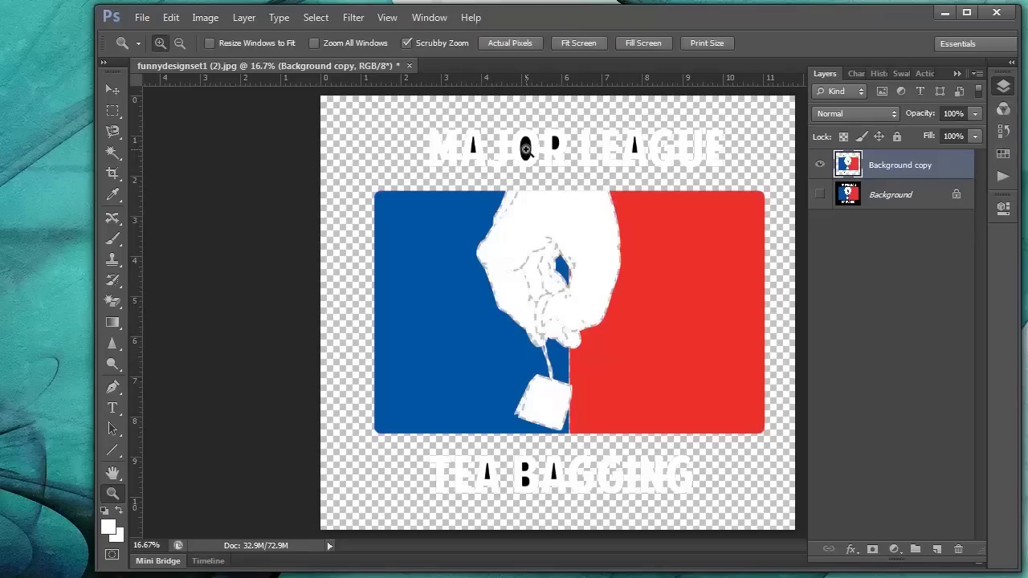
pyautogui.click(528, 151)
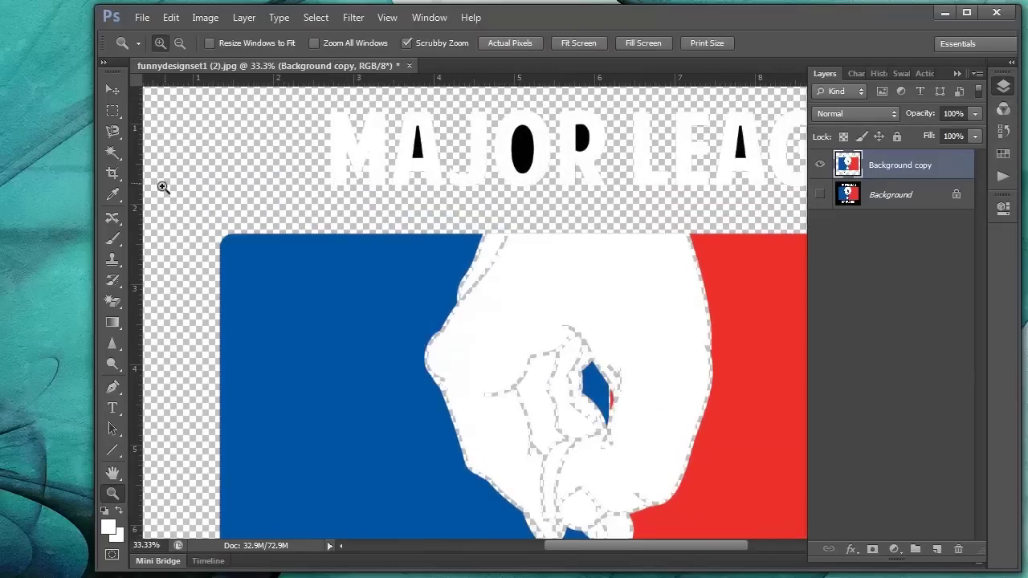
pyautogui.click(112, 300)
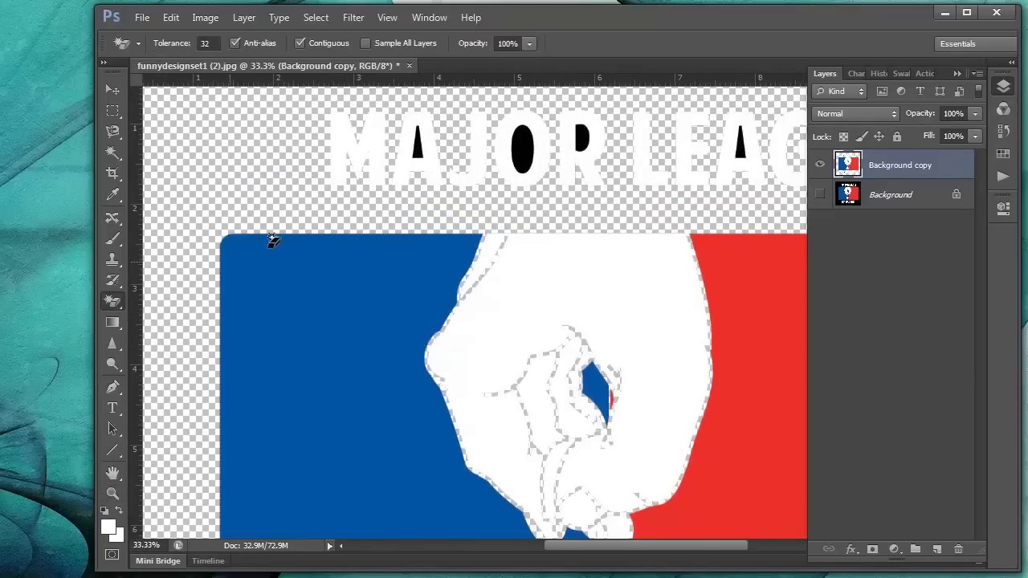
pyautogui.click(419, 146)
pyautogui.click(533, 146)
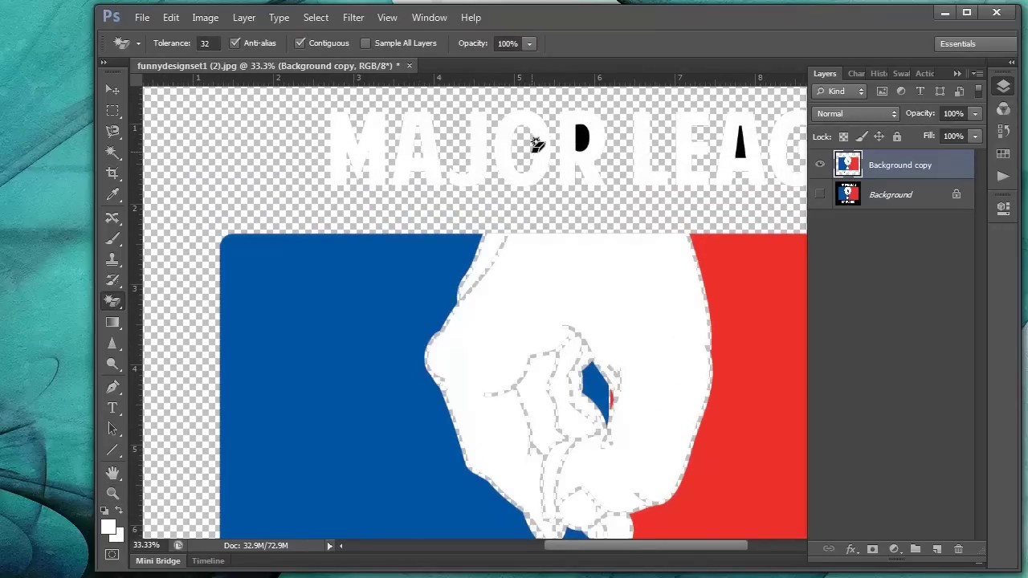
pyautogui.click(584, 136)
pyautogui.click(745, 144)
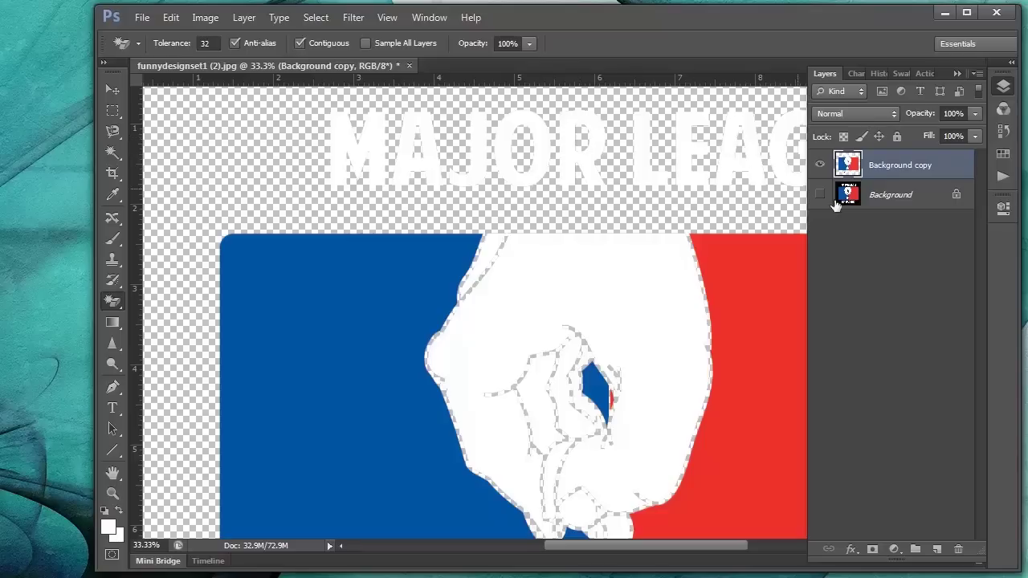
# Erase the black fills enclosed in the letters A, B and A of the TEA BAGGING text
pyautogui.click(114, 473)
pyautogui.moveTo(615, 419); pyautogui.dragTo(578, 236)
pyautogui.moveTo(597, 444); pyautogui.dragTo(513, 309)
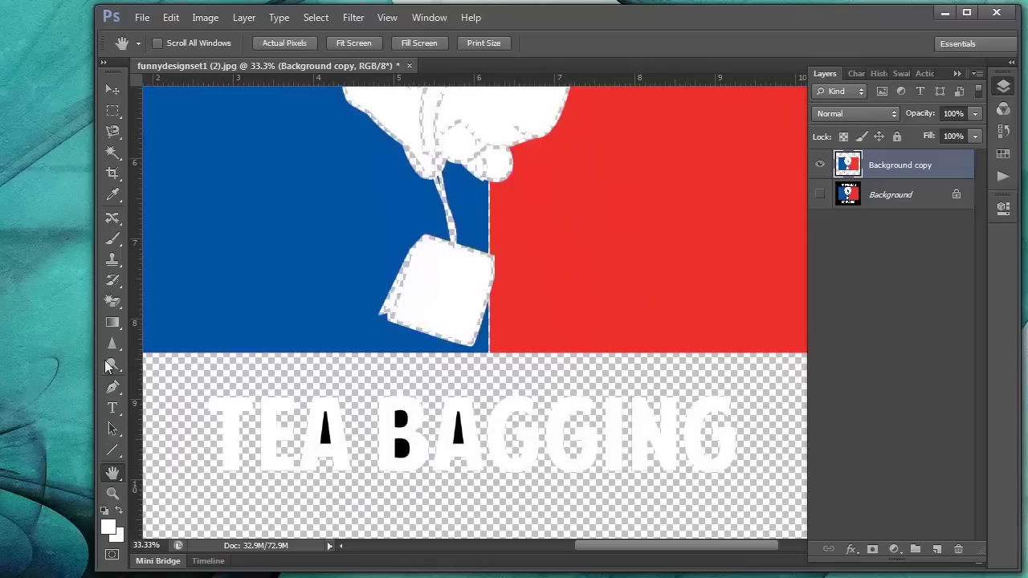
pyautogui.click(112, 301)
pyautogui.click(327, 444)
pyautogui.click(404, 444)
pyautogui.click(399, 421)
pyautogui.click(456, 426)
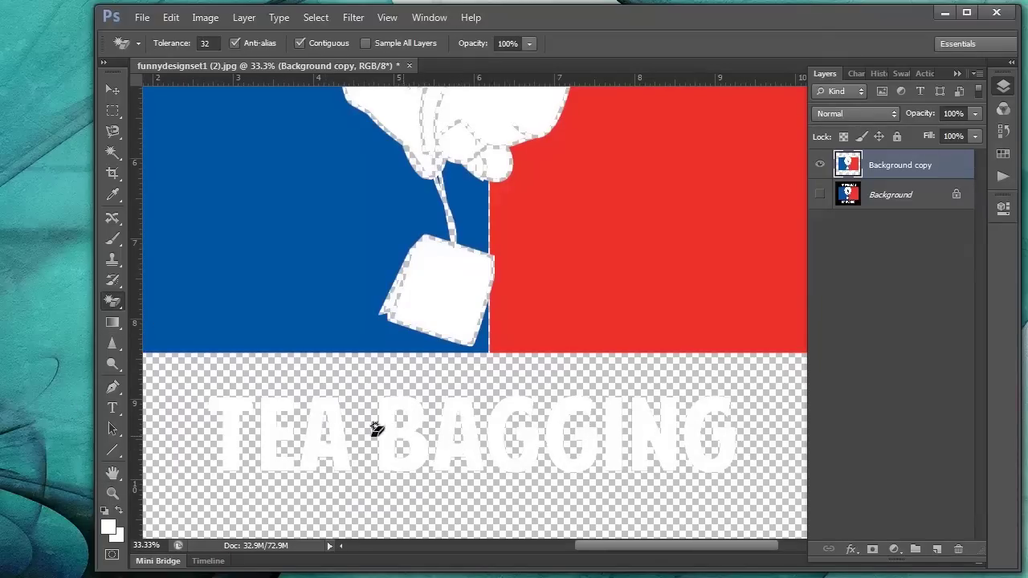
# Select the blue area with the Magic Wand, extend it to similar pixels, copy it to a new layer and check that layer alone
pyautogui.doubleClick(112, 473)
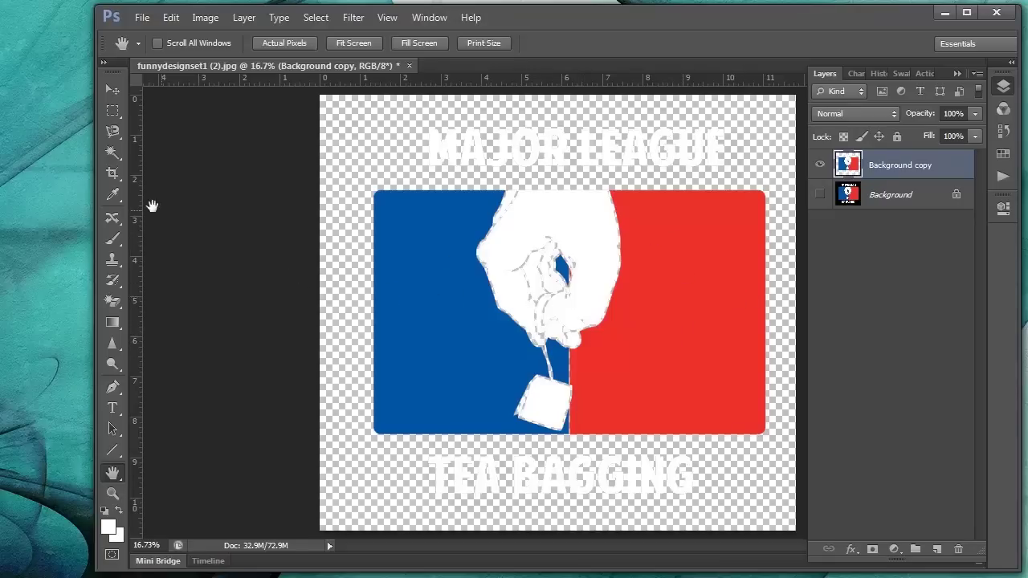
pyautogui.click(112, 152)
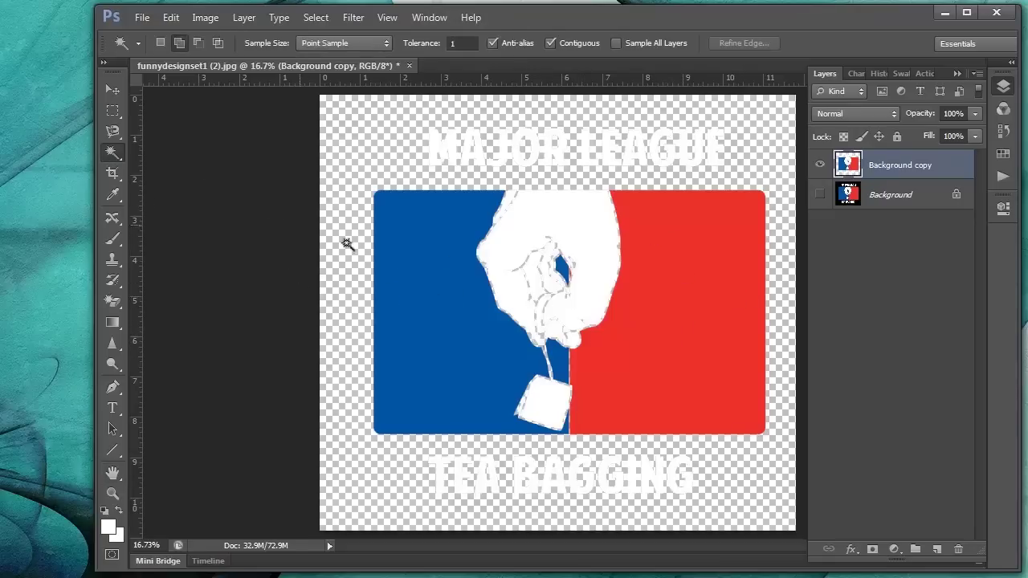
pyautogui.click(426, 285)
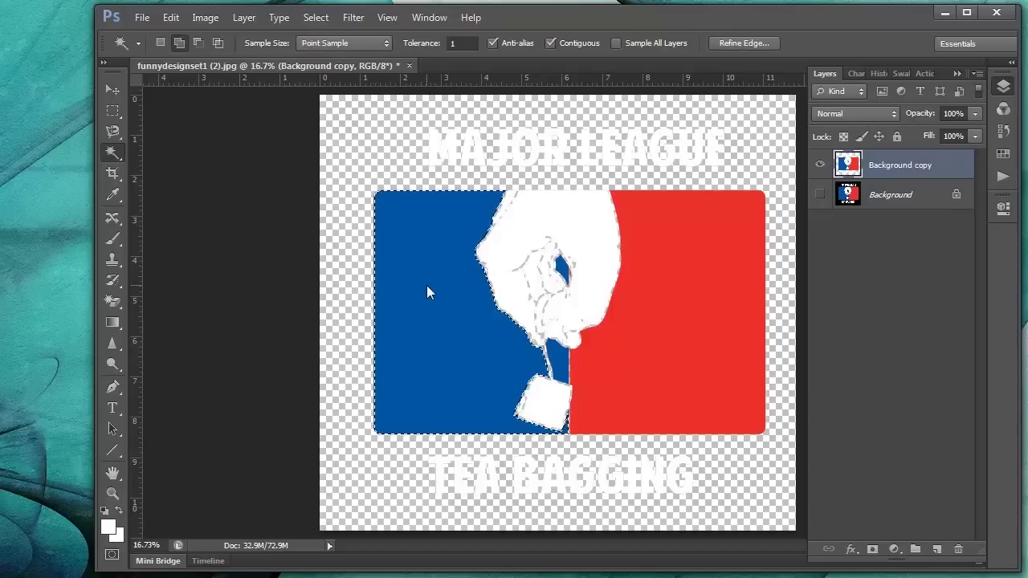
pyautogui.rightClick(426, 285)
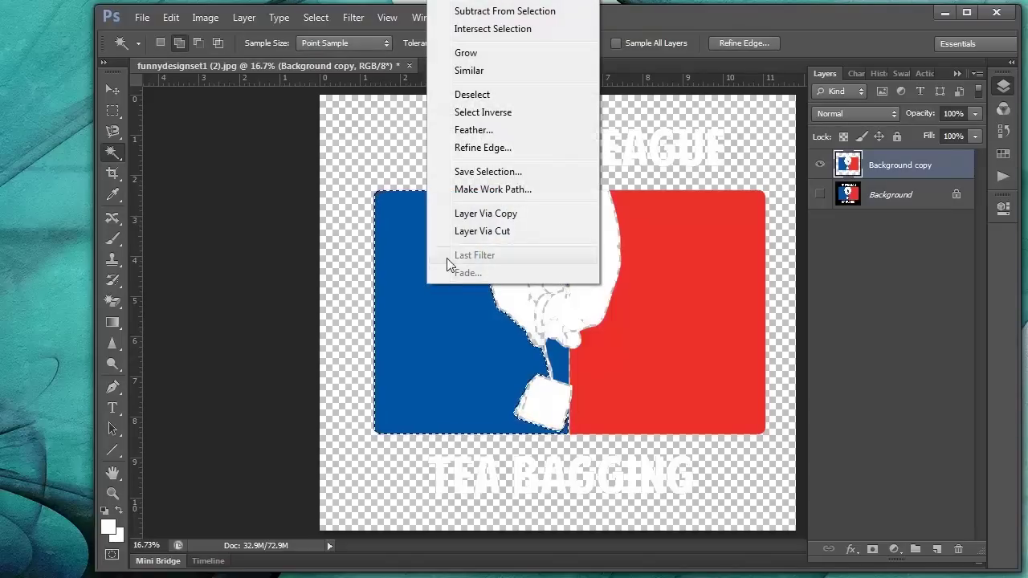
pyautogui.click(469, 71)
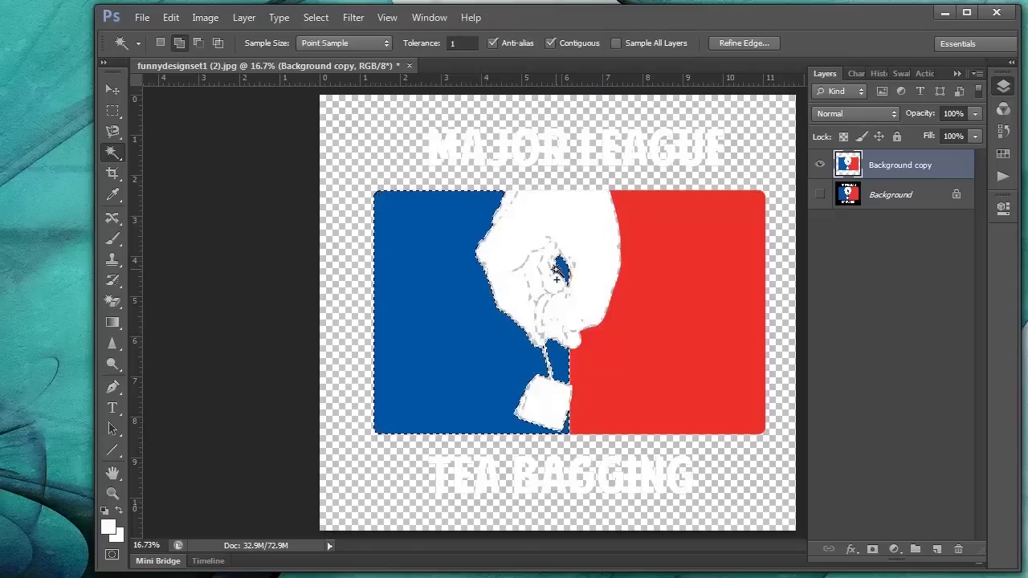
pyautogui.rightClick(436, 347)
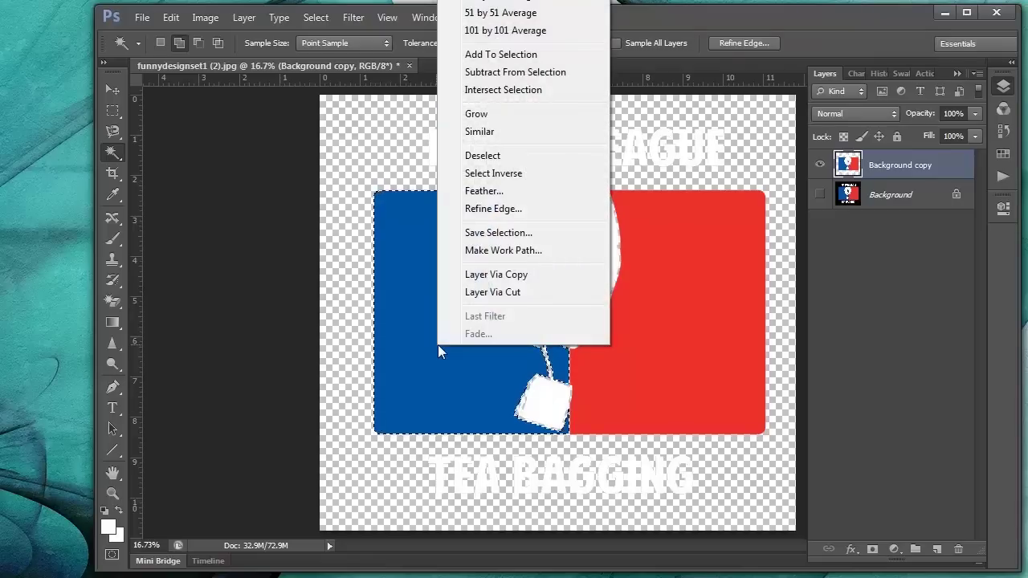
pyautogui.click(474, 276)
pyautogui.click(819, 196)
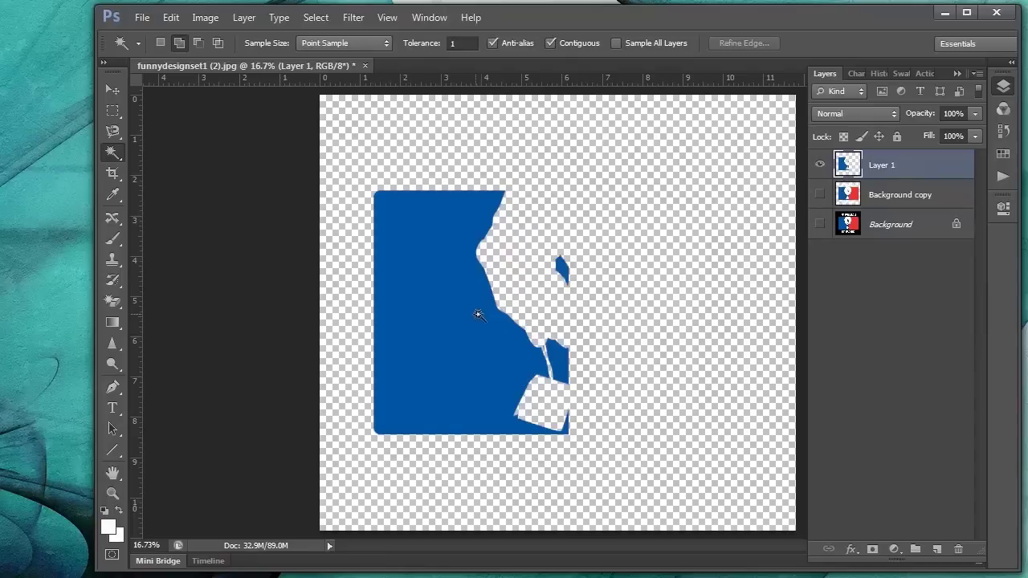
pyautogui.click(821, 194)
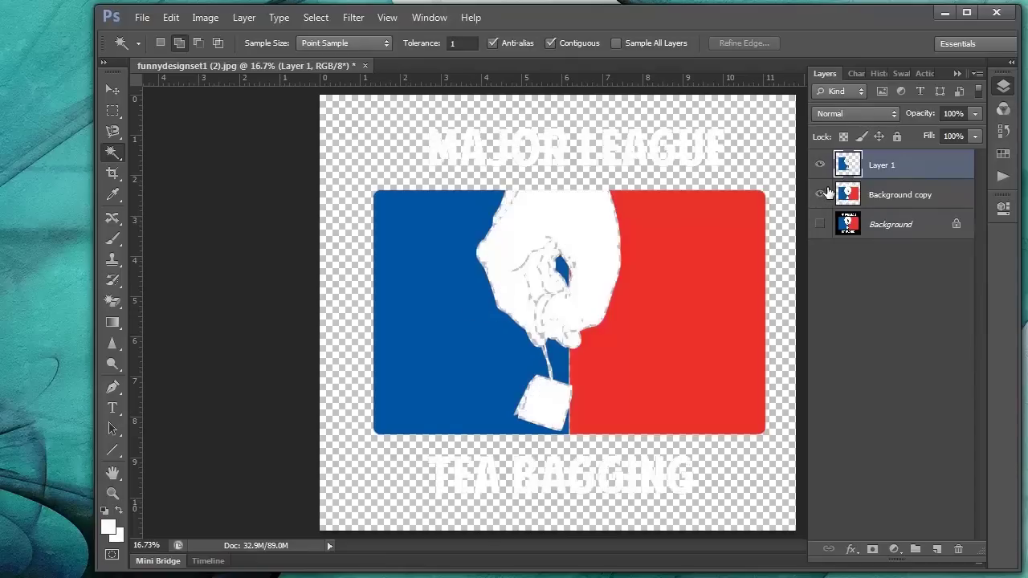
# Select the red area on the Background copy layer, extend it to similar pixels and copy it to a new layer
pyautogui.click(915, 197)
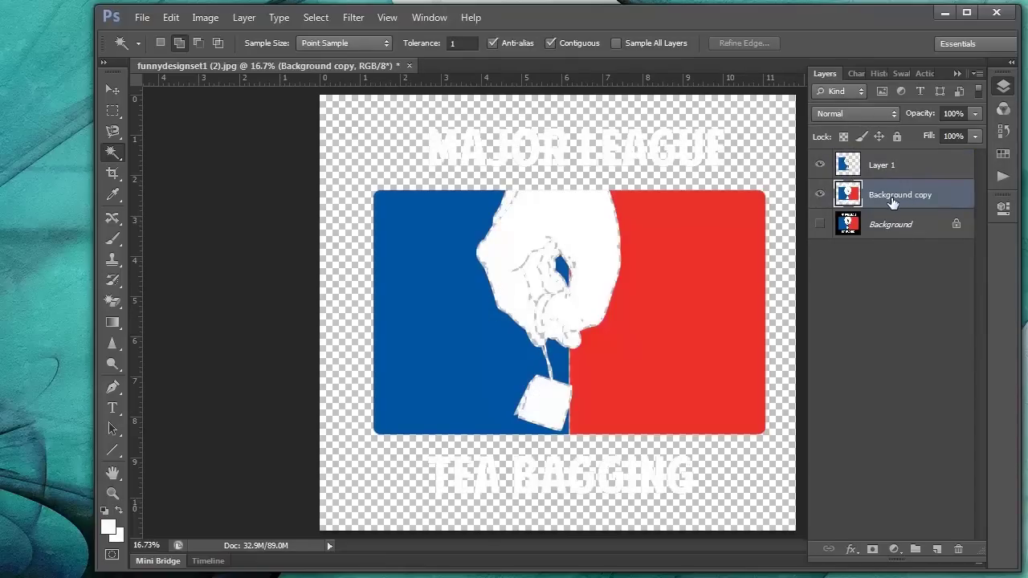
pyautogui.click(674, 298)
pyautogui.rightClick(675, 297)
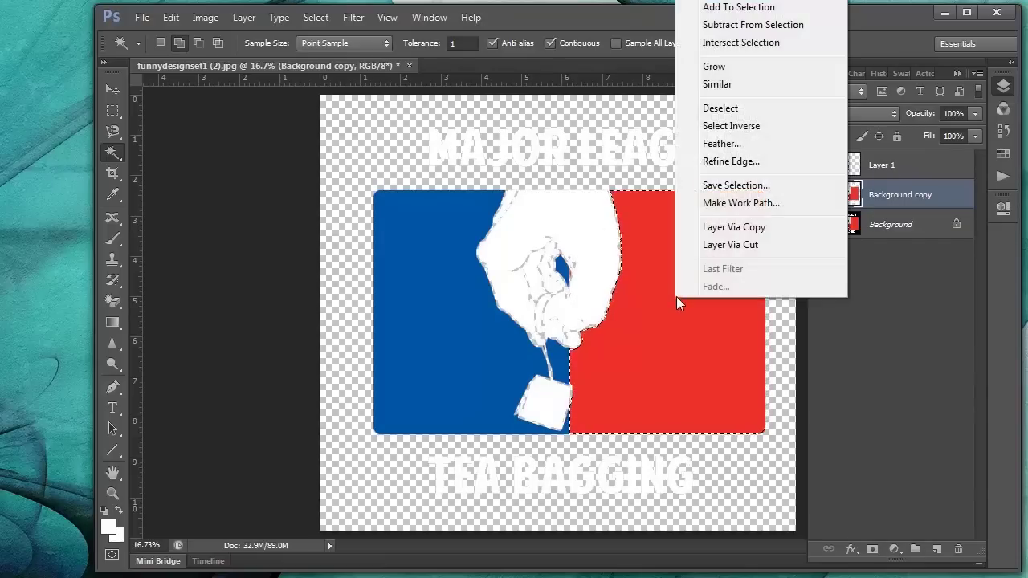
pyautogui.click(717, 84)
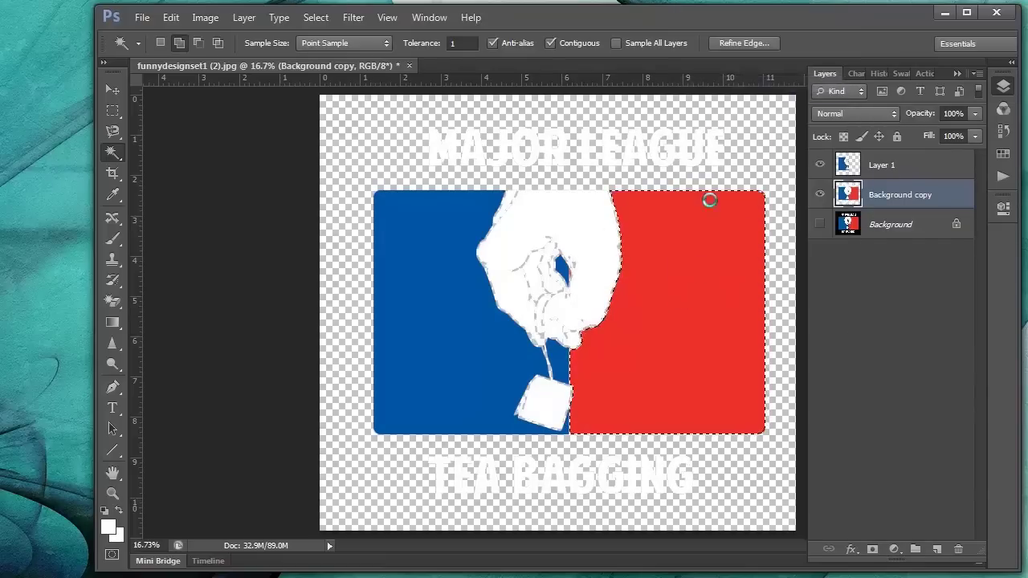
pyautogui.rightClick(679, 353)
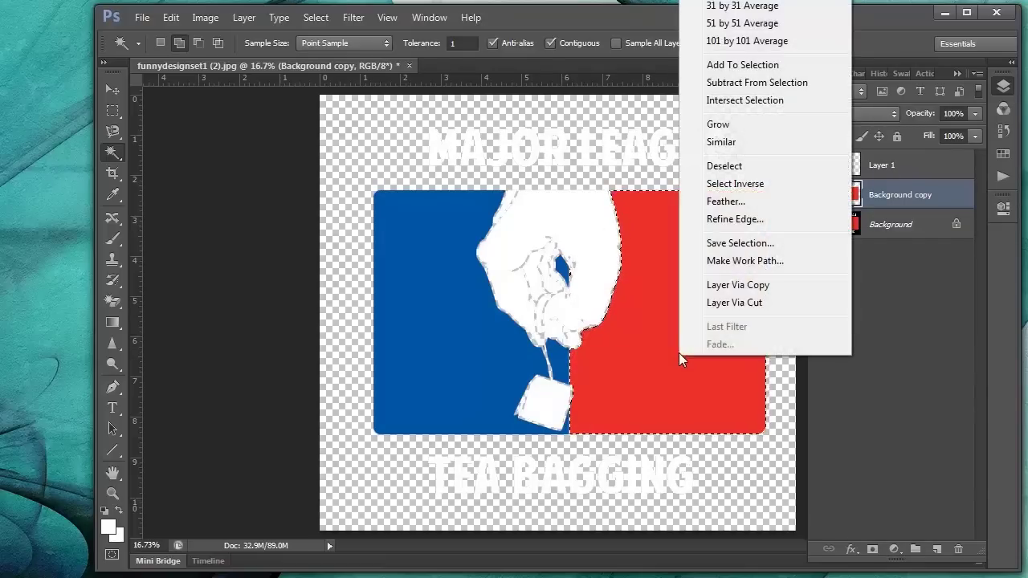
pyautogui.click(714, 286)
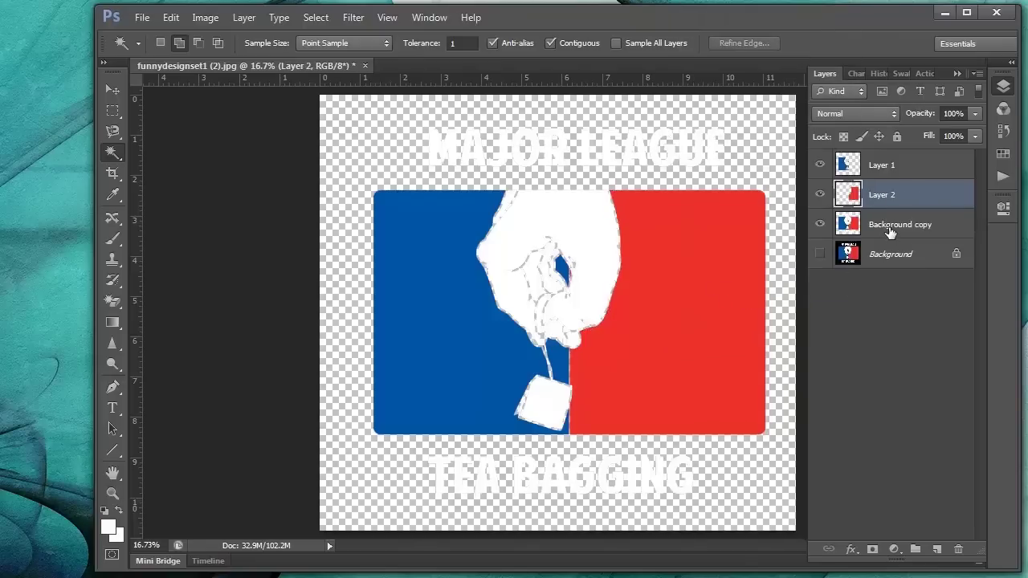
# Inspect the separated red layer on its own, then show the blue layer and the Background copy again
pyautogui.click(889, 231)
pyautogui.click(819, 195)
pyautogui.click(819, 165)
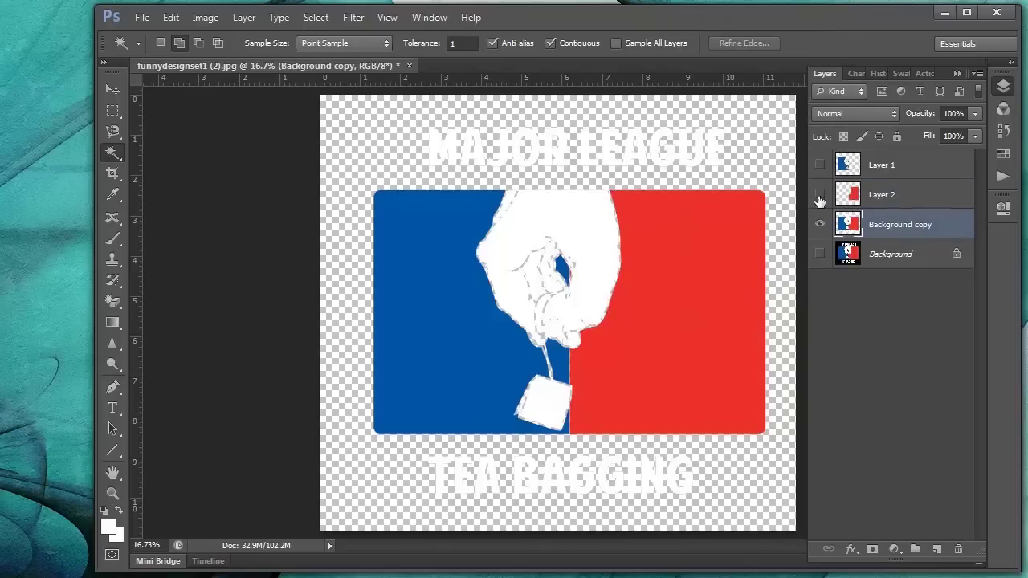
pyautogui.click(819, 224)
pyautogui.click(819, 194)
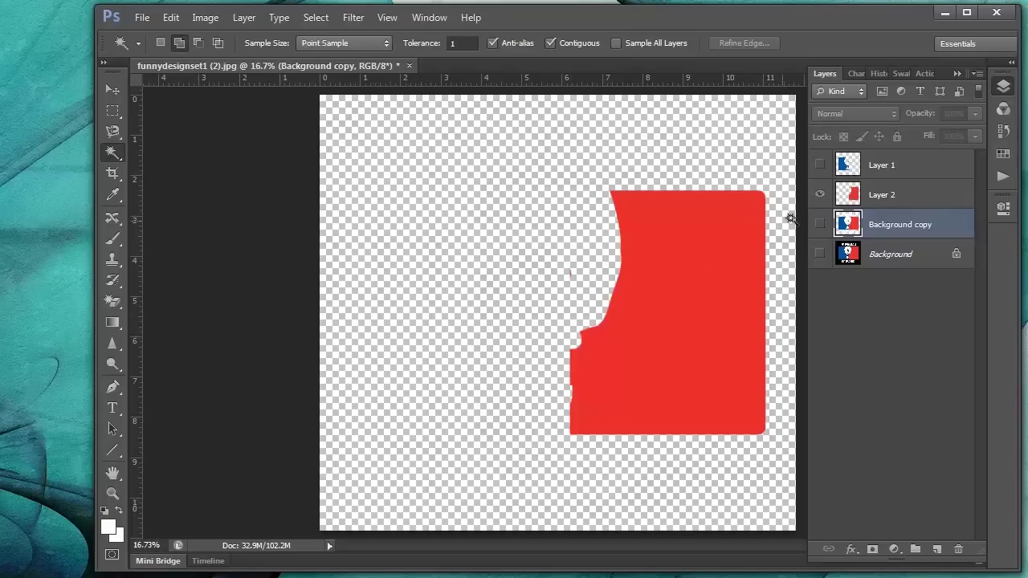
pyautogui.click(818, 165)
pyautogui.click(819, 224)
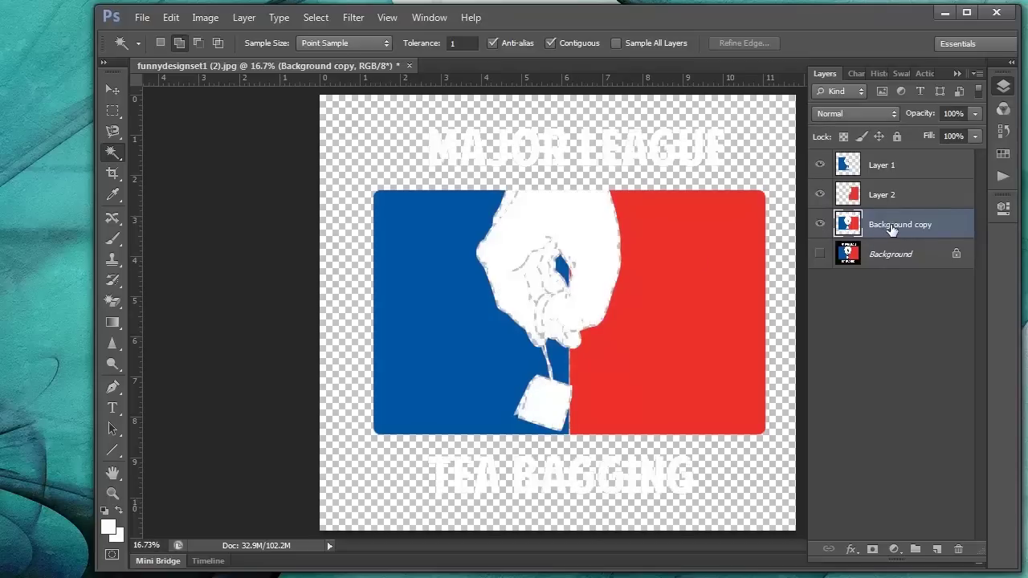
# Select the white hand on the Background copy layer, extend the selection to similar pixels and copy it to a new layer
pyautogui.click(587, 223)
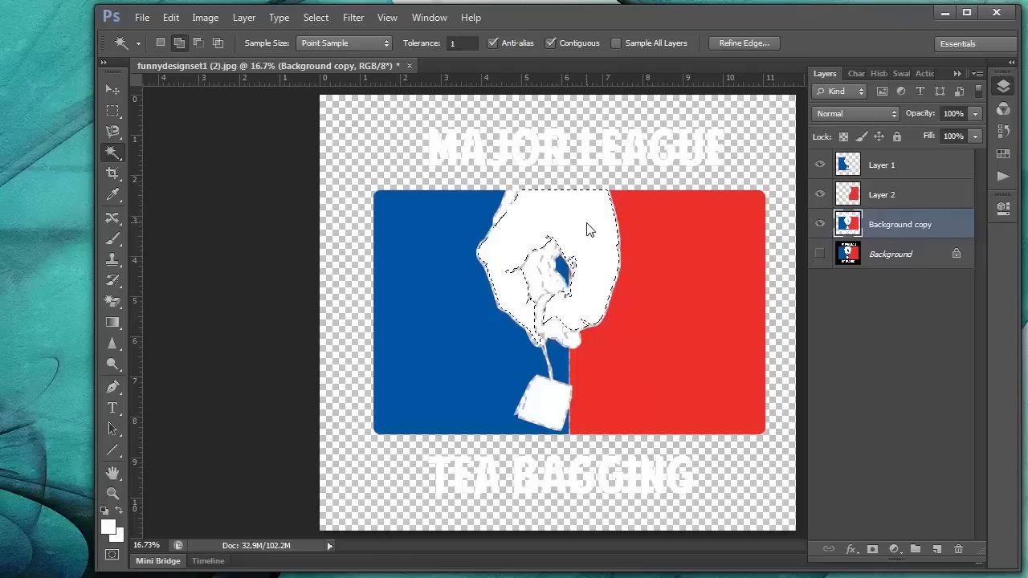
pyautogui.rightClick(582, 228)
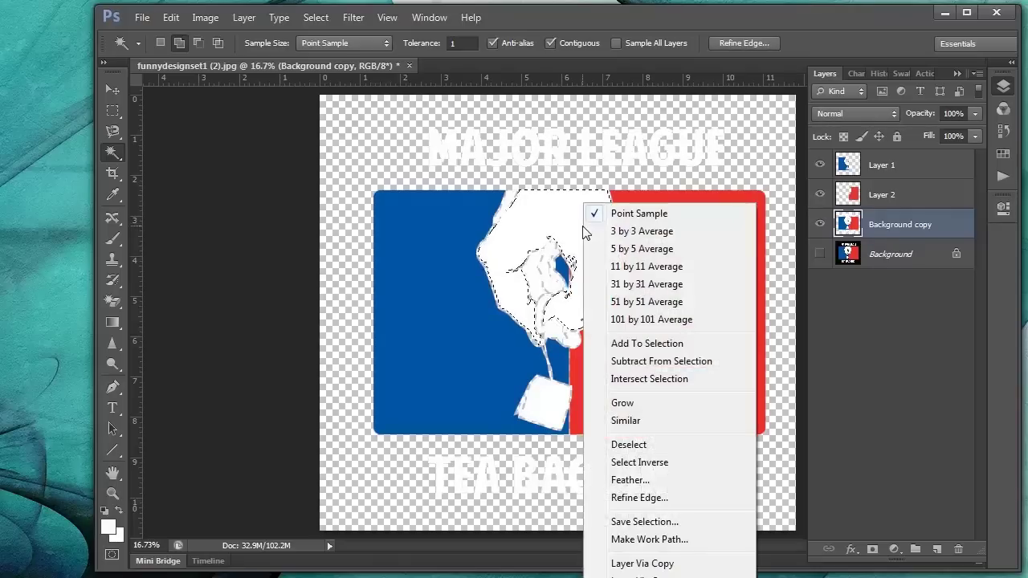
pyautogui.click(611, 421)
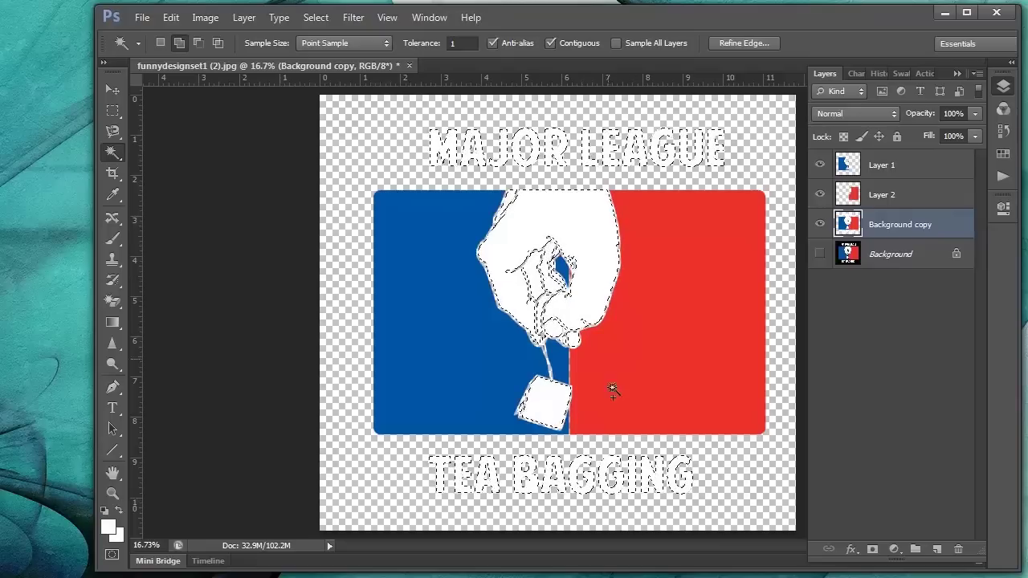
pyautogui.rightClick(591, 259)
pyautogui.click(639, 186)
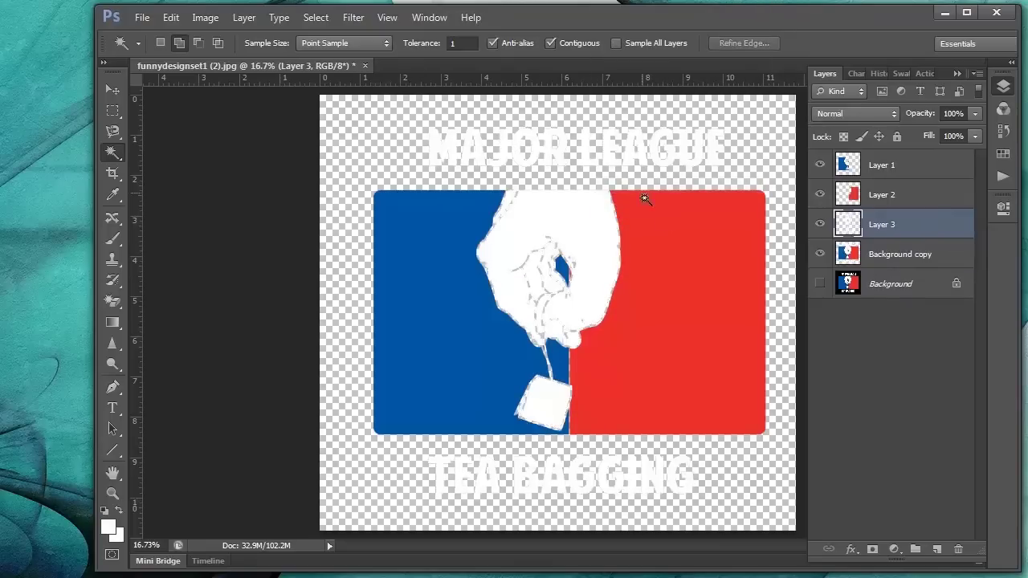
# Hide the Background copy layer and check the white, red and blue layers by switching each one off and on
pyautogui.click(820, 254)
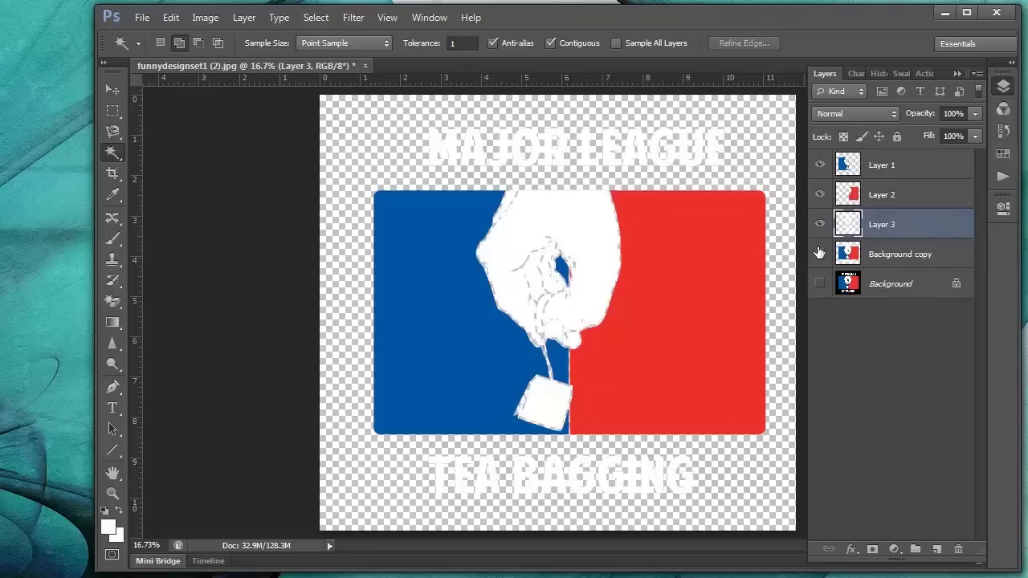
pyautogui.click(819, 224)
pyautogui.click(820, 224)
pyautogui.click(820, 194)
pyautogui.click(819, 195)
pyautogui.click(819, 165)
pyautogui.click(820, 165)
# Apply a black (000000) Color Overlay to Layer 3, the white separation
pyautogui.click(850, 551)
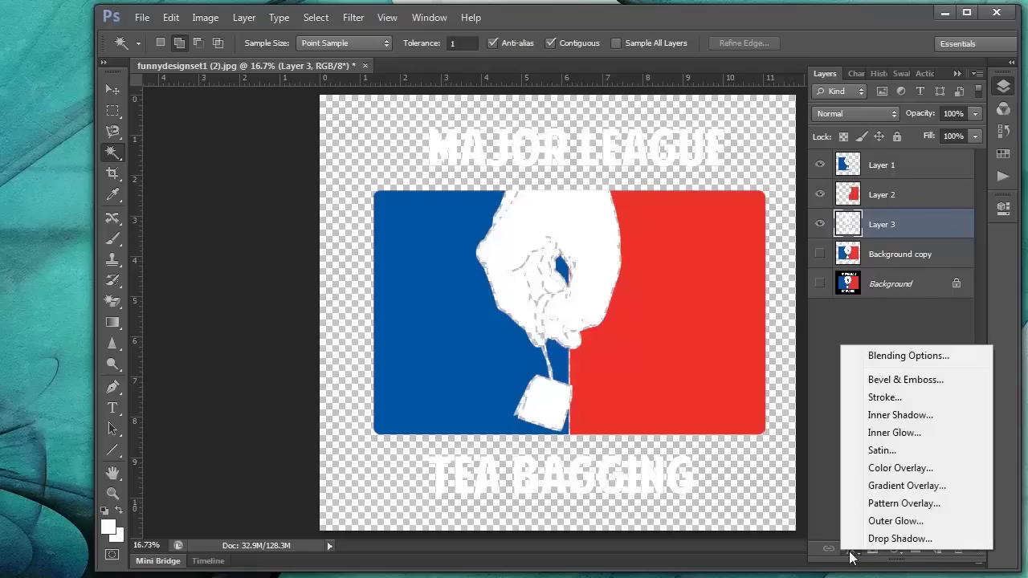
pyautogui.click(876, 468)
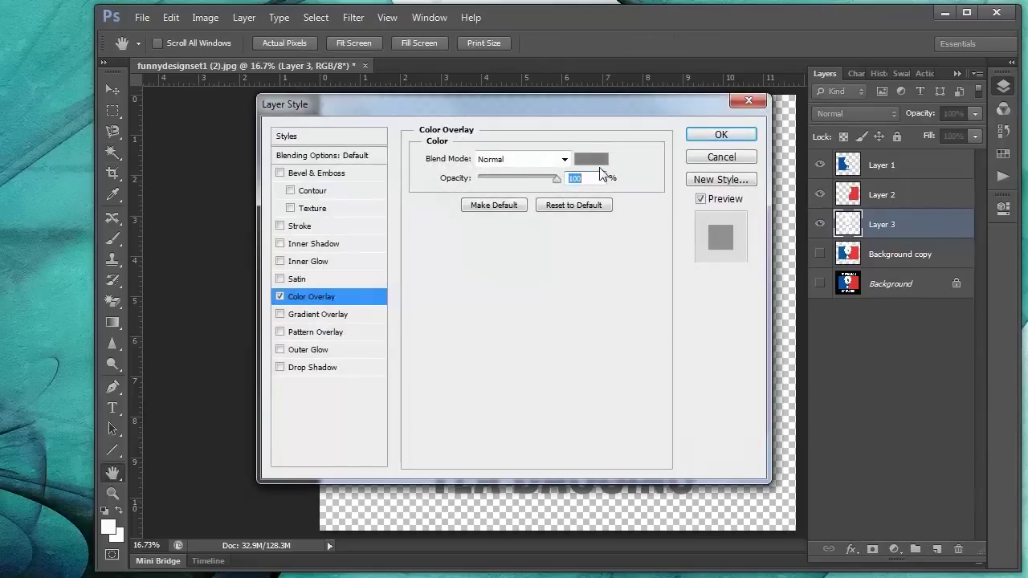
pyautogui.click(593, 159)
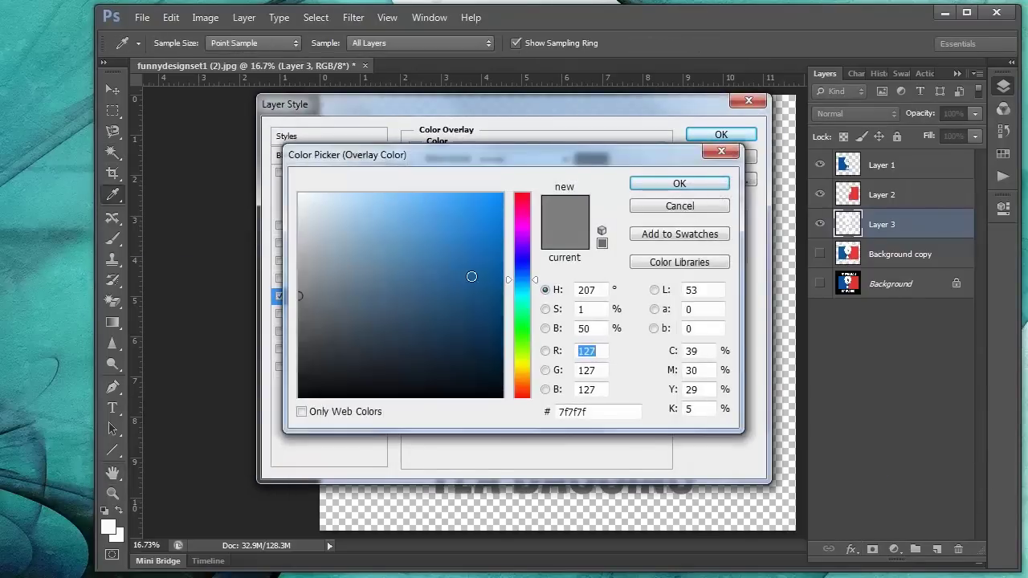
pyautogui.moveTo(437, 326); pyautogui.dragTo(294, 402)
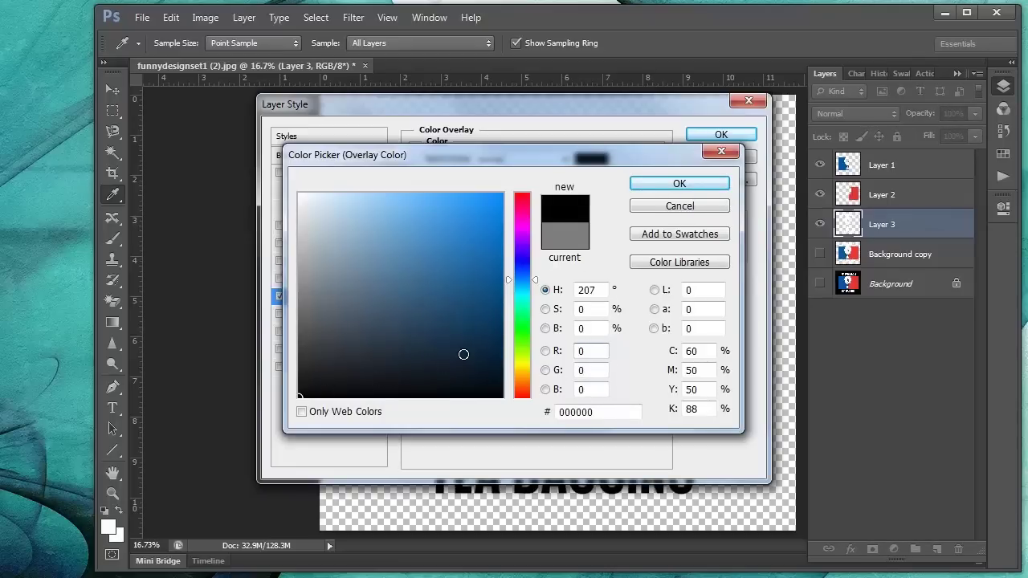
pyautogui.click(672, 182)
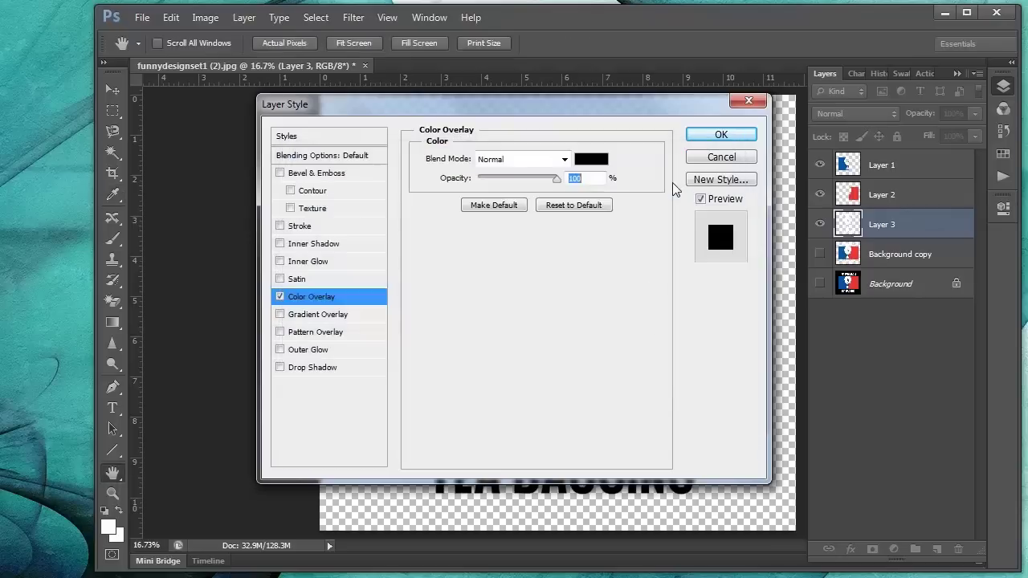
pyautogui.click(720, 135)
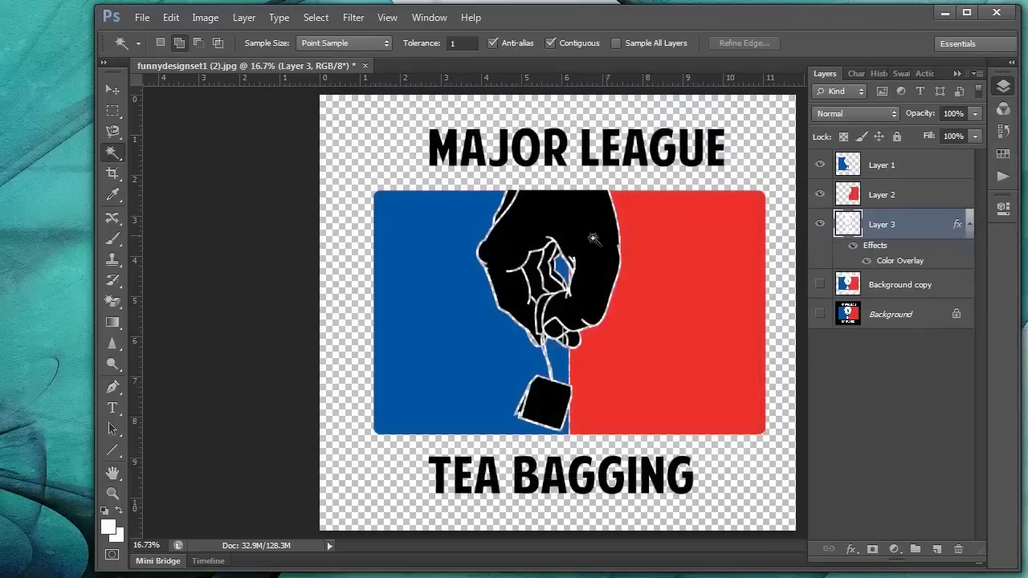
# View the blackened Layer 3 on its own, then show Layer 1 and Layer 2 again
pyautogui.click(820, 194)
pyautogui.click(820, 164)
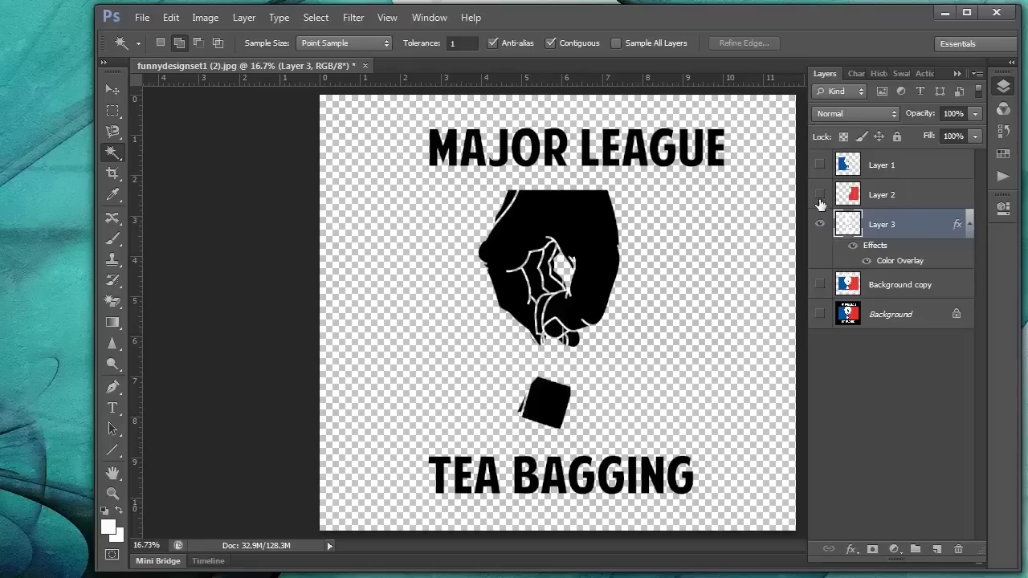
pyautogui.moveTo(820, 195); pyautogui.dragTo(820, 164)
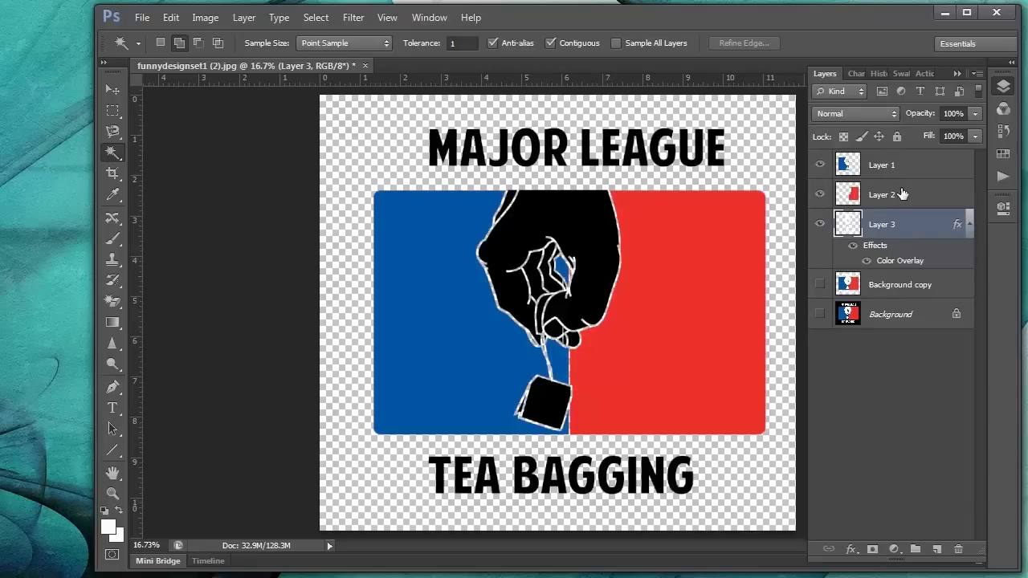
# Apply a black (000000) Color Overlay to Layer 2, the red separation
pyautogui.click(903, 195)
pyautogui.click(851, 549)
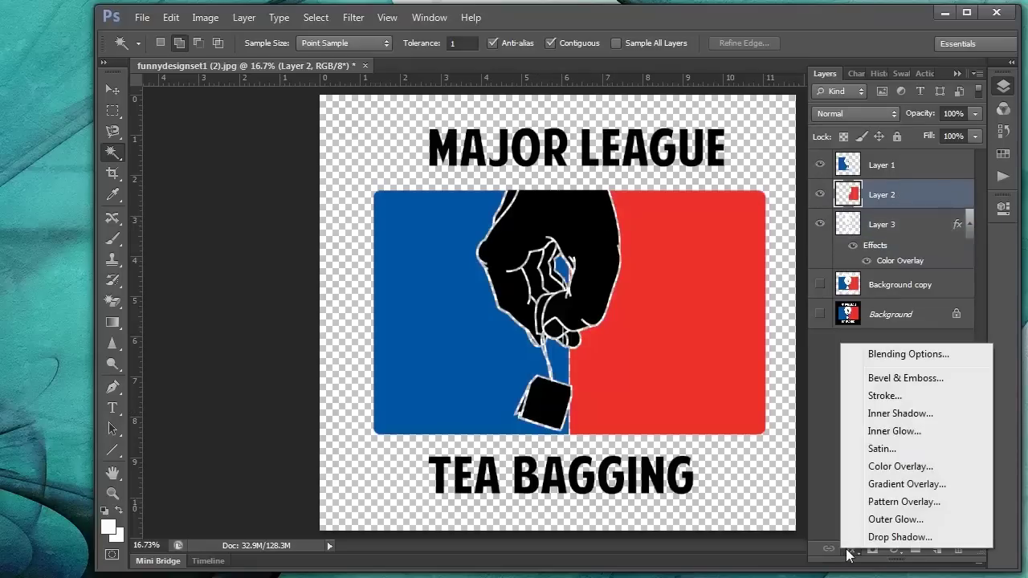
pyautogui.click(891, 467)
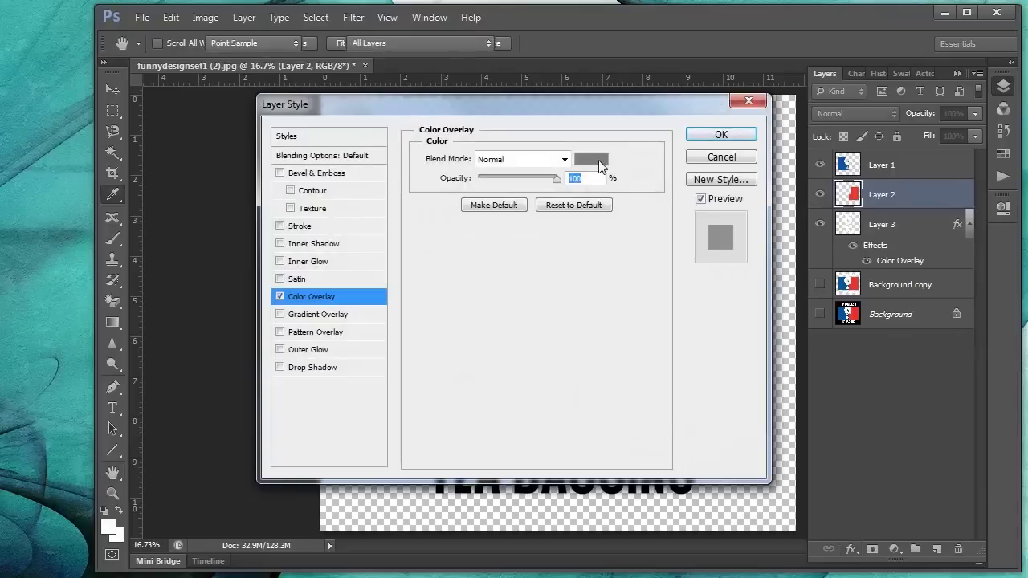
pyautogui.click(599, 164)
pyautogui.moveTo(390, 369); pyautogui.dragTo(298, 396)
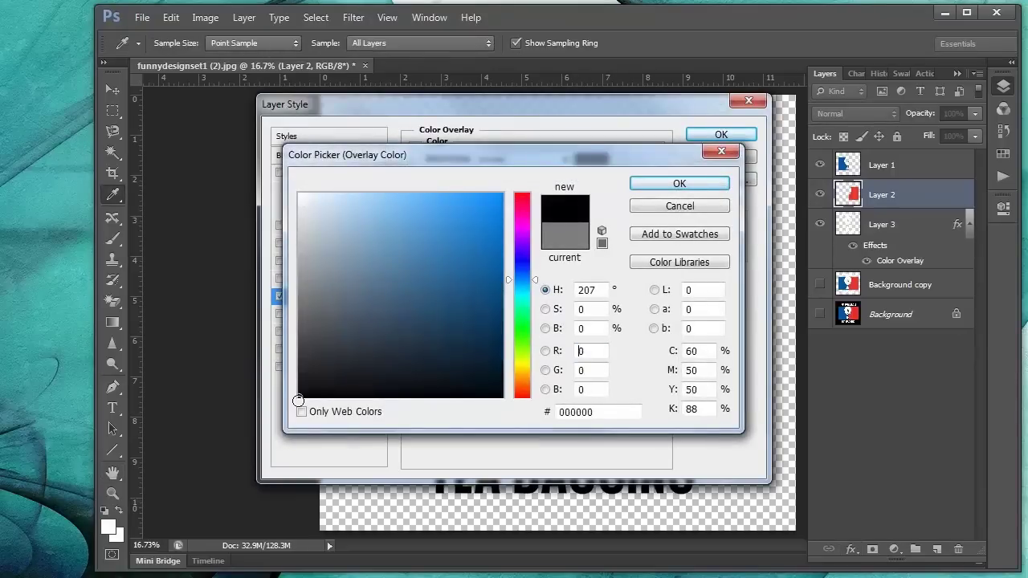
pyautogui.click(677, 184)
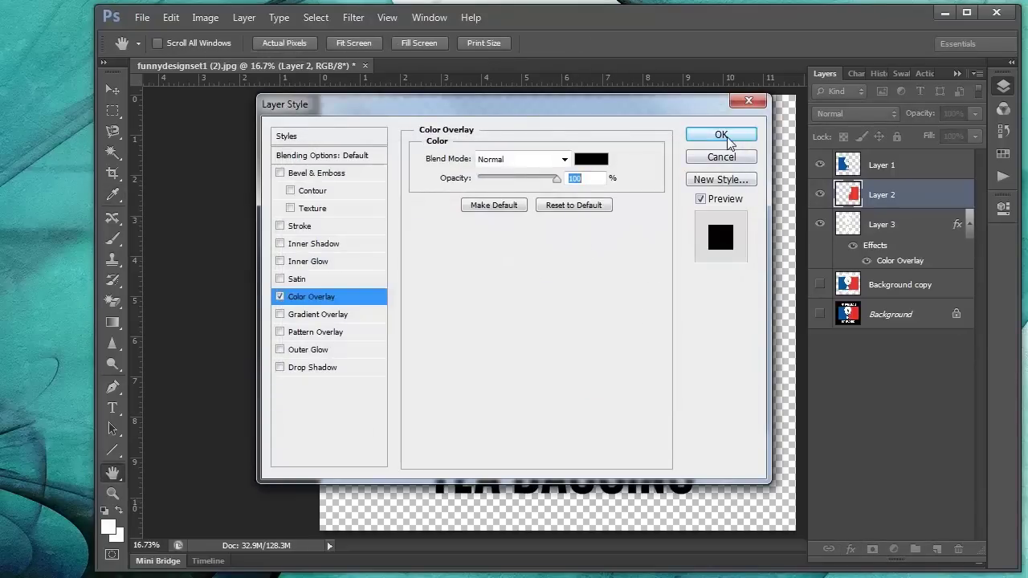
pyautogui.click(721, 135)
pyautogui.press('w')
# Apply a black (000000) Color Overlay to Layer 1, the blue separation
pyautogui.click(886, 167)
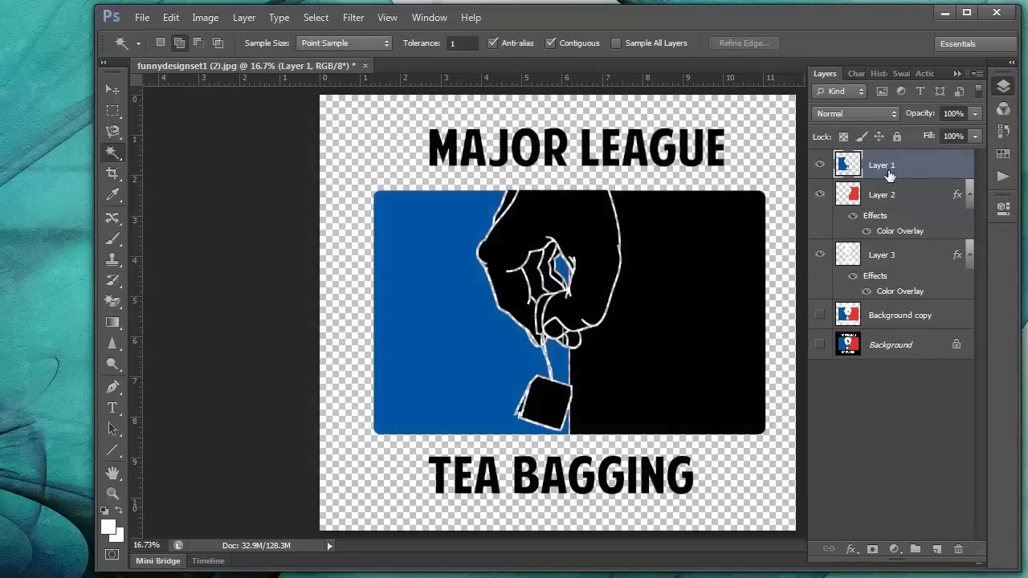
pyautogui.click(851, 549)
pyautogui.click(867, 469)
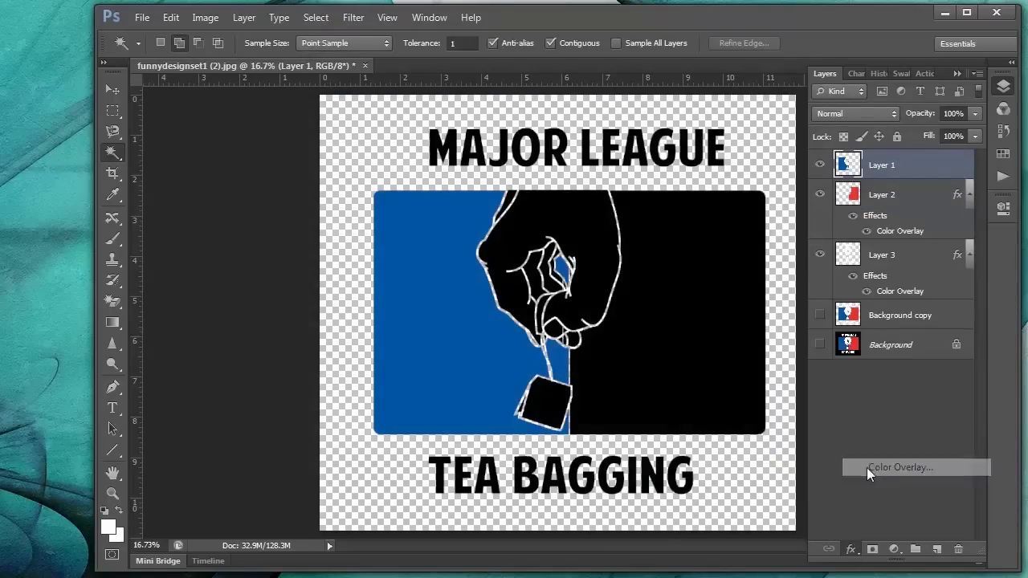
pyautogui.click(592, 159)
pyautogui.moveTo(354, 341); pyautogui.dragTo(297, 402)
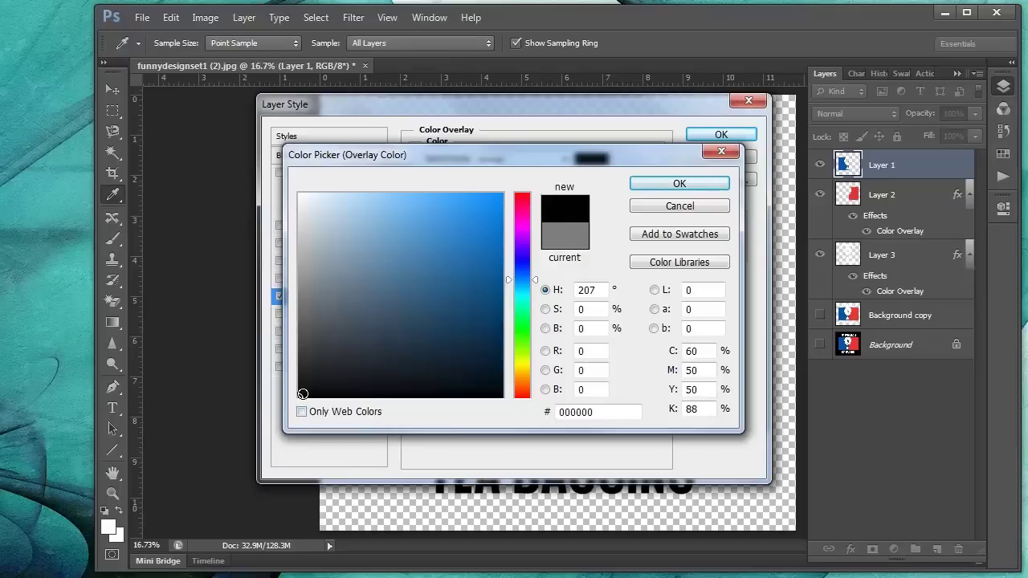
pyautogui.click(697, 184)
pyautogui.click(721, 134)
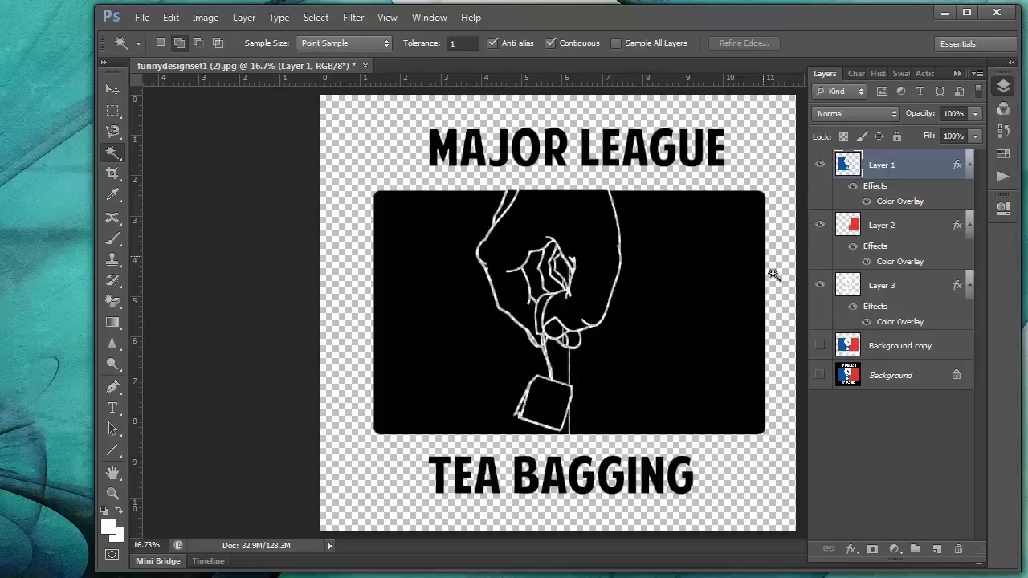
# Hide Layer 2 and Layer 3 so only Layer 1 shows, and open the print settings for it
pyautogui.click(818, 224)
pyautogui.click(820, 285)
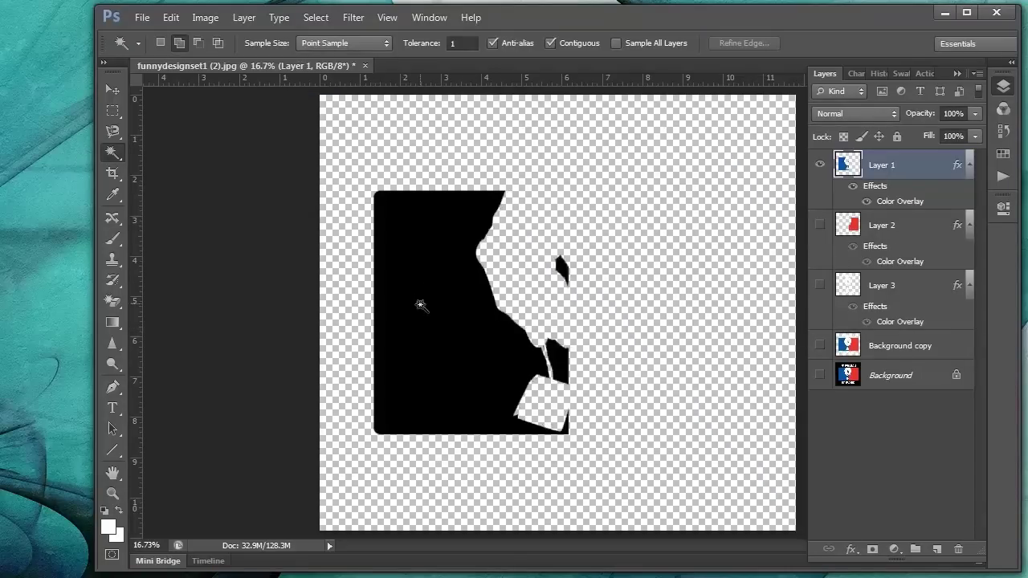
pyautogui.click(201, 22)
pyautogui.moveTo(141, 17)
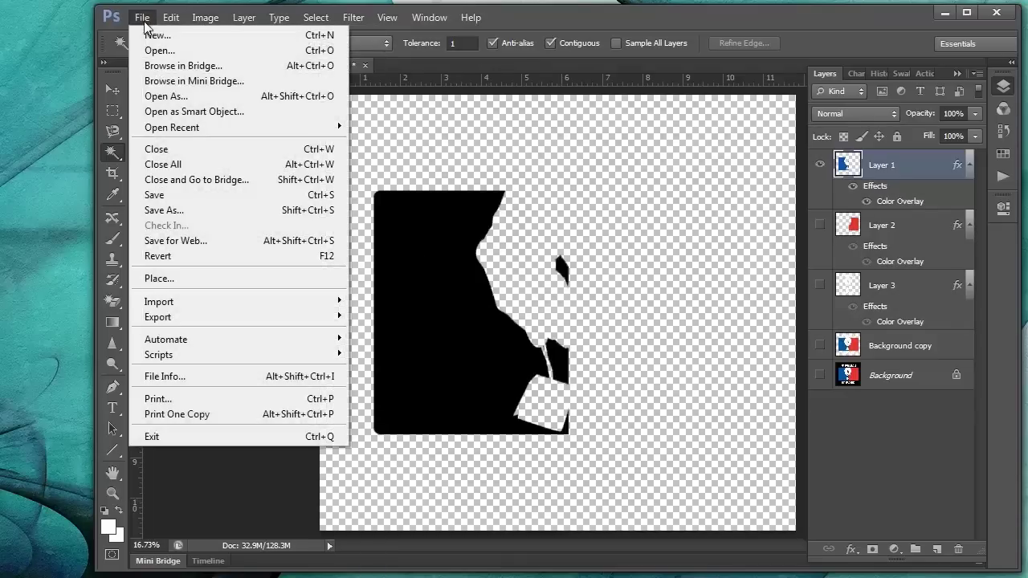
pyautogui.click(160, 399)
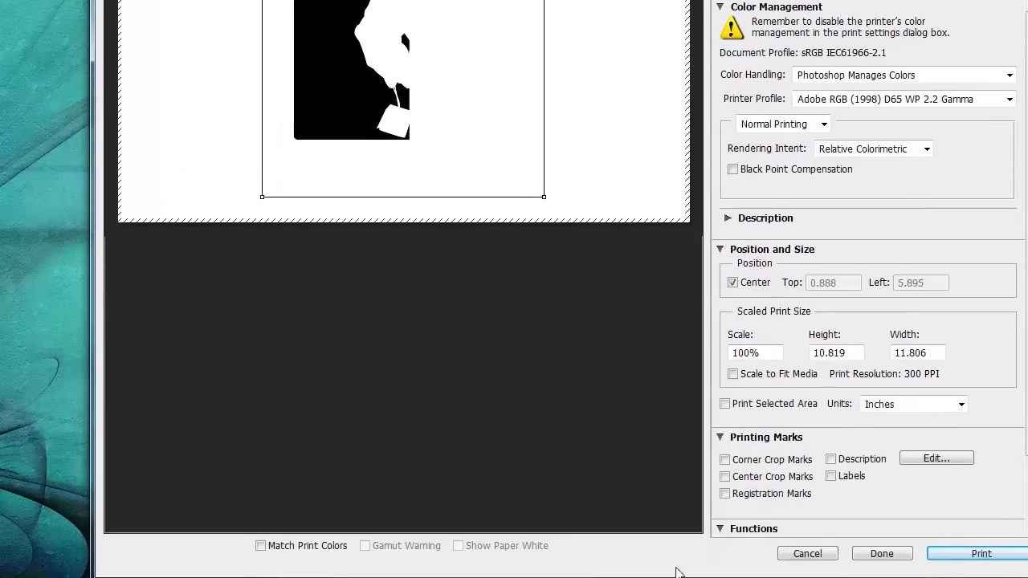
# Turn on center crop marks and registration marks in the print settings, then cancel without printing
pyautogui.moveTo(672, 575); pyautogui.dragTo(673, 504)
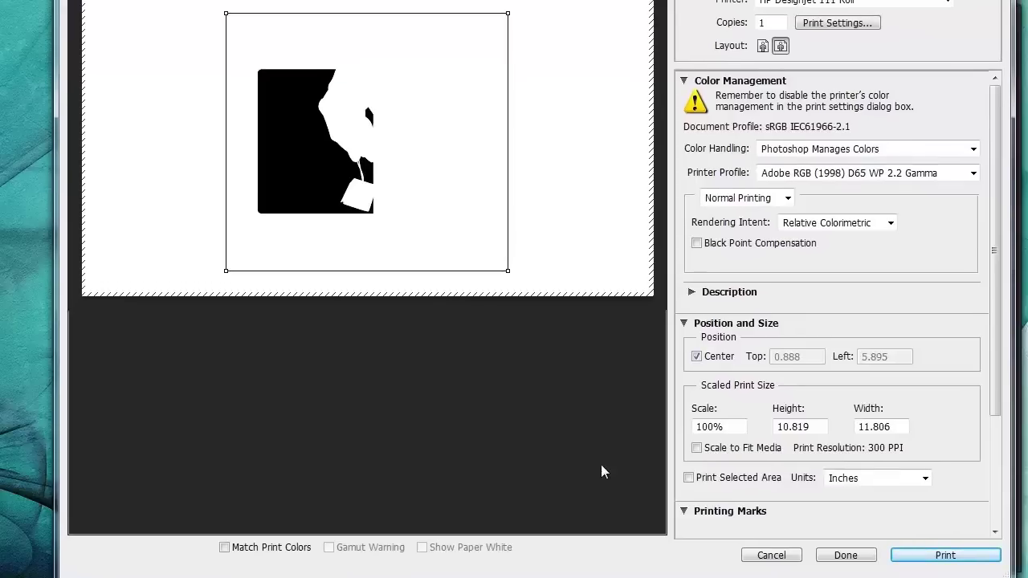
pyautogui.moveTo(589, 574); pyautogui.dragTo(588, 514)
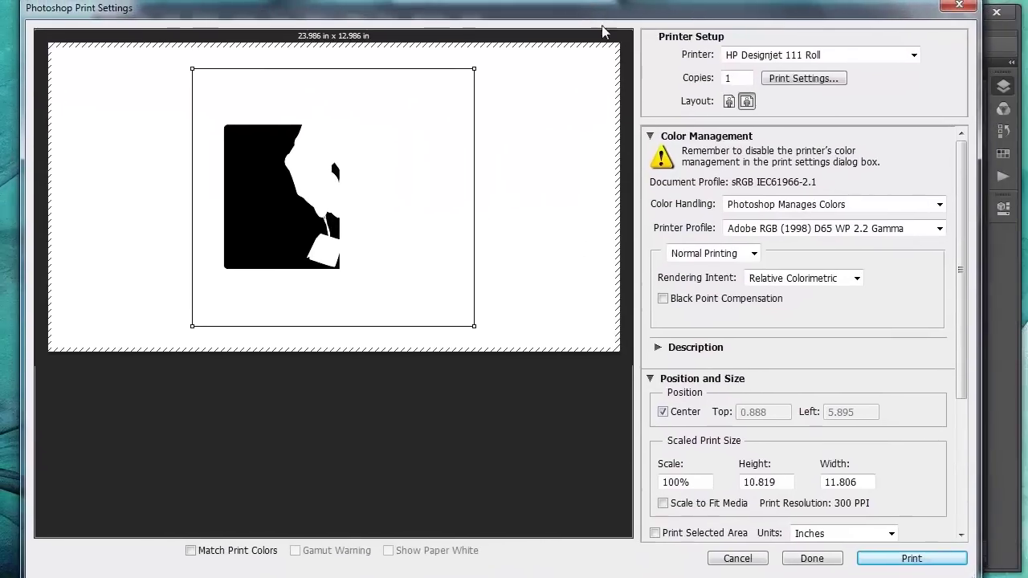
pyautogui.moveTo(963, 247); pyautogui.dragTo(963, 346)
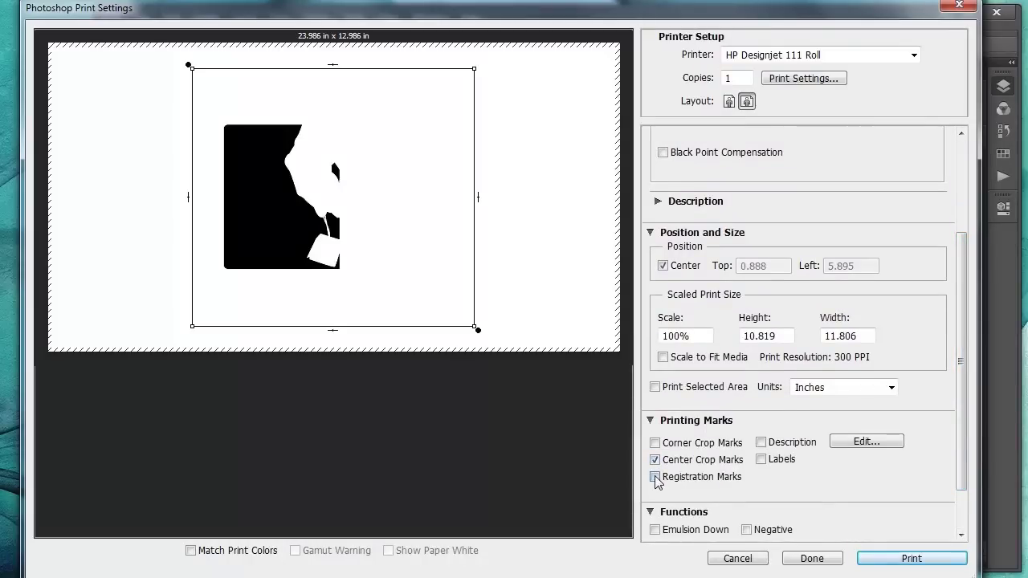
pyautogui.click(656, 477)
pyautogui.click(736, 558)
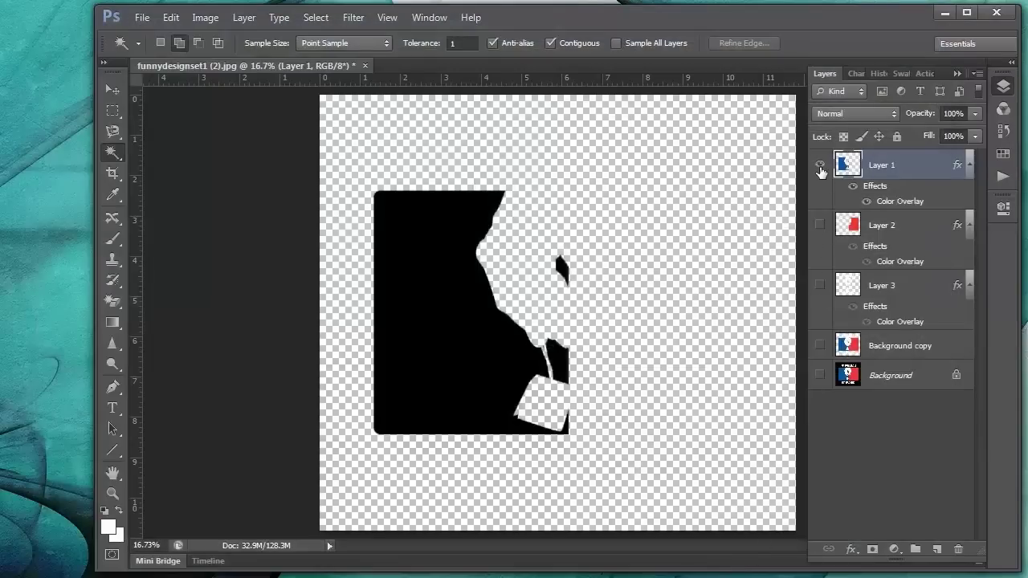
# Show Layer 2 and Layer 3 again, and briefly display the original Background layer beneath the separations
pyautogui.click(819, 225)
pyautogui.click(818, 285)
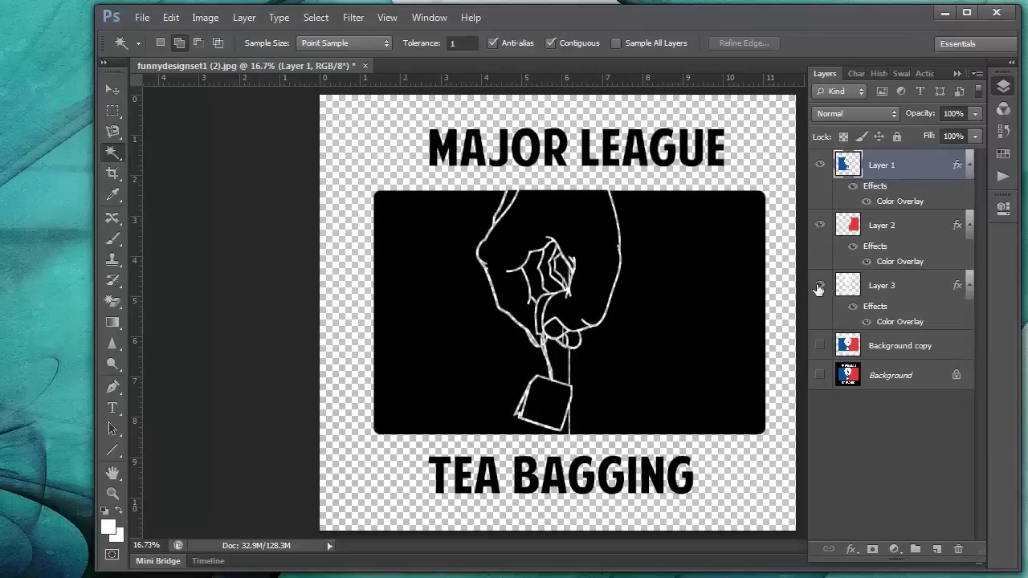
pyautogui.click(819, 376)
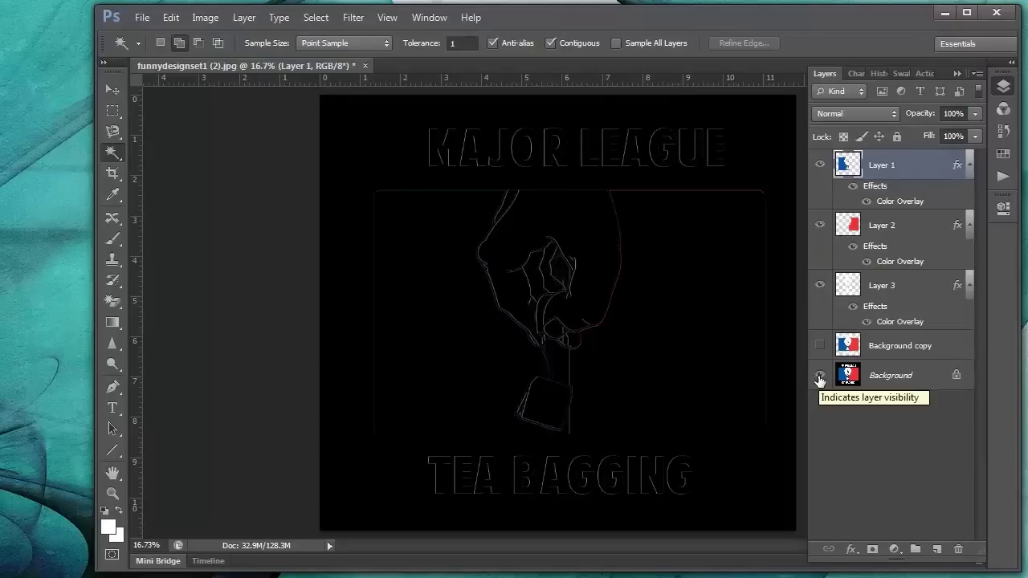
pyautogui.click(819, 375)
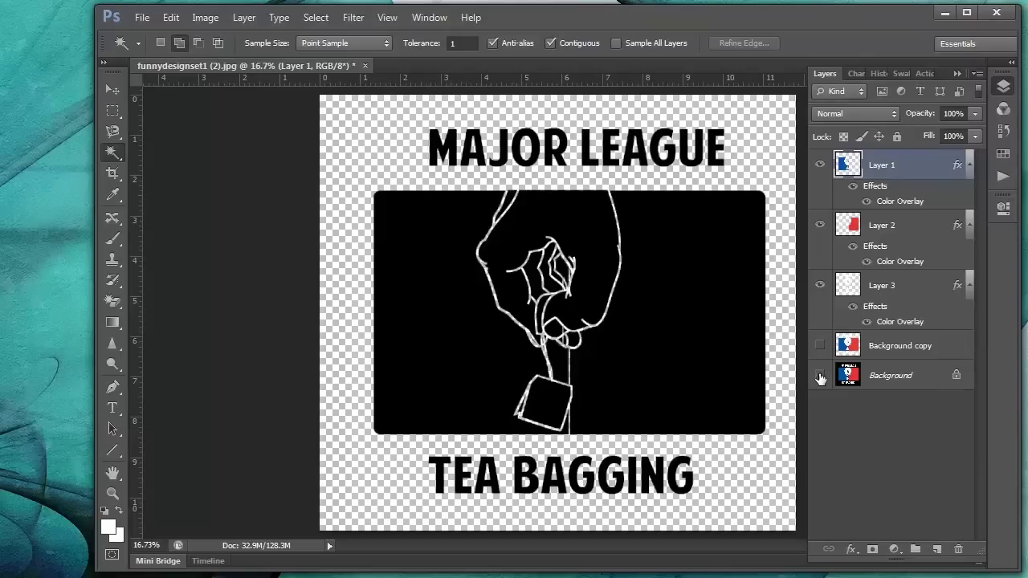
# Add a 2 px black outside Stroke effect to Layer 2, the red separation
pyautogui.click(883, 281)
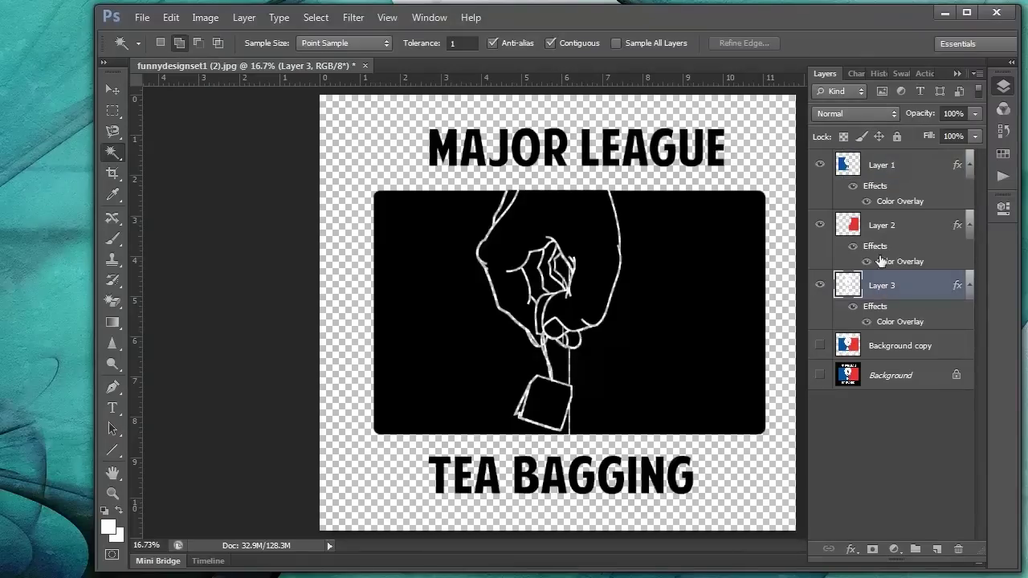
pyautogui.click(873, 224)
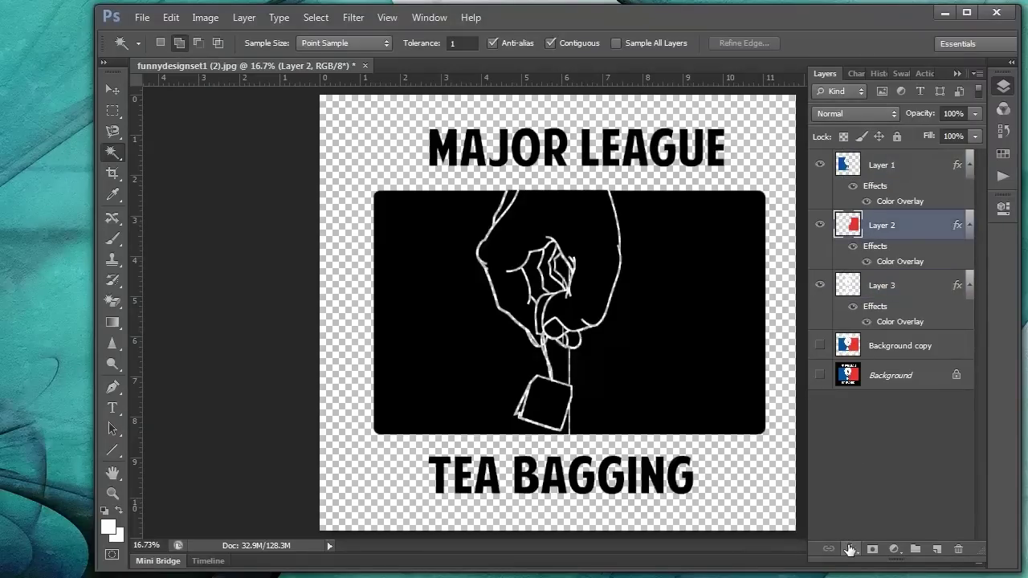
pyautogui.click(850, 549)
pyautogui.click(882, 391)
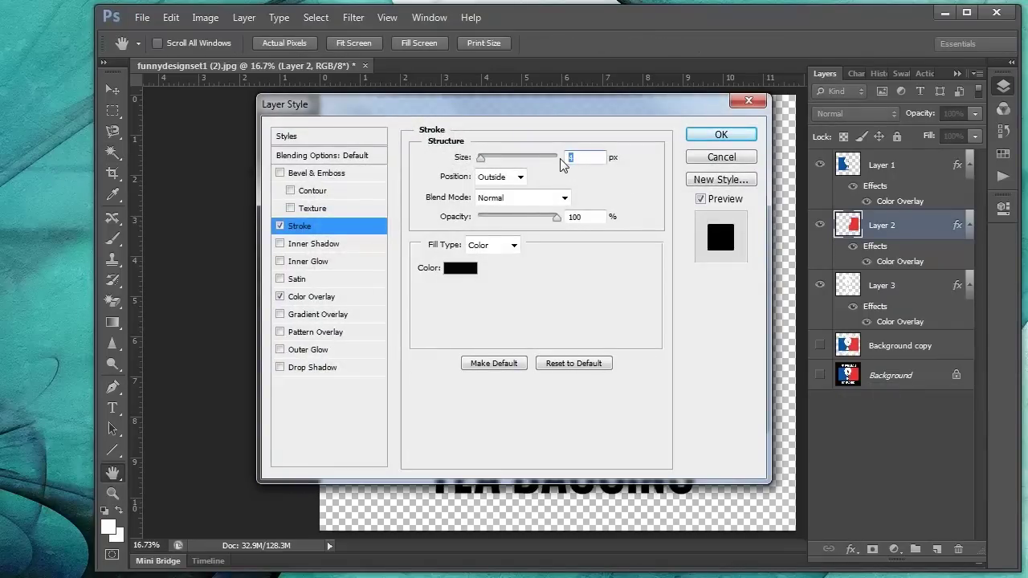
pyautogui.write('2')
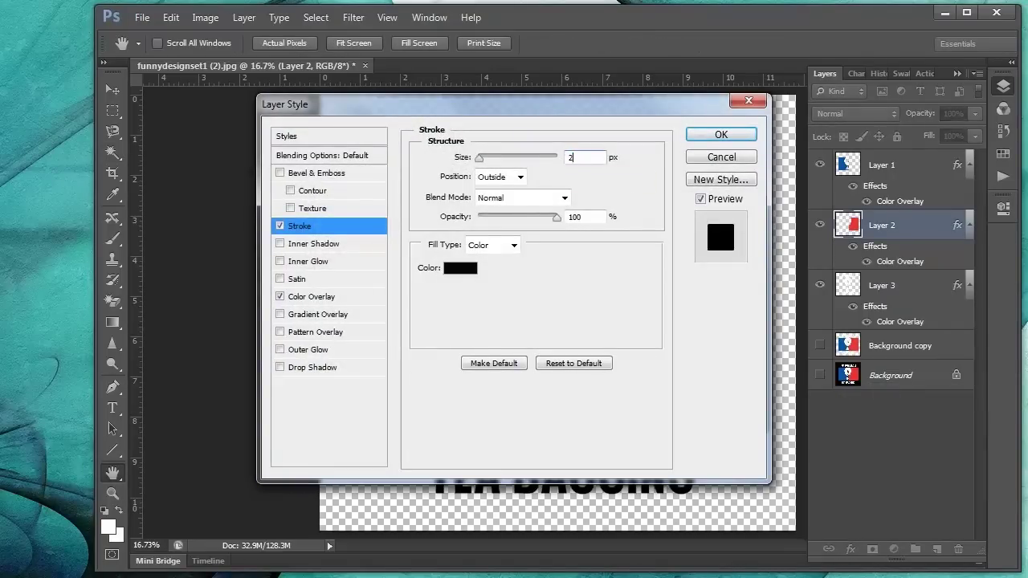
pyautogui.click(720, 134)
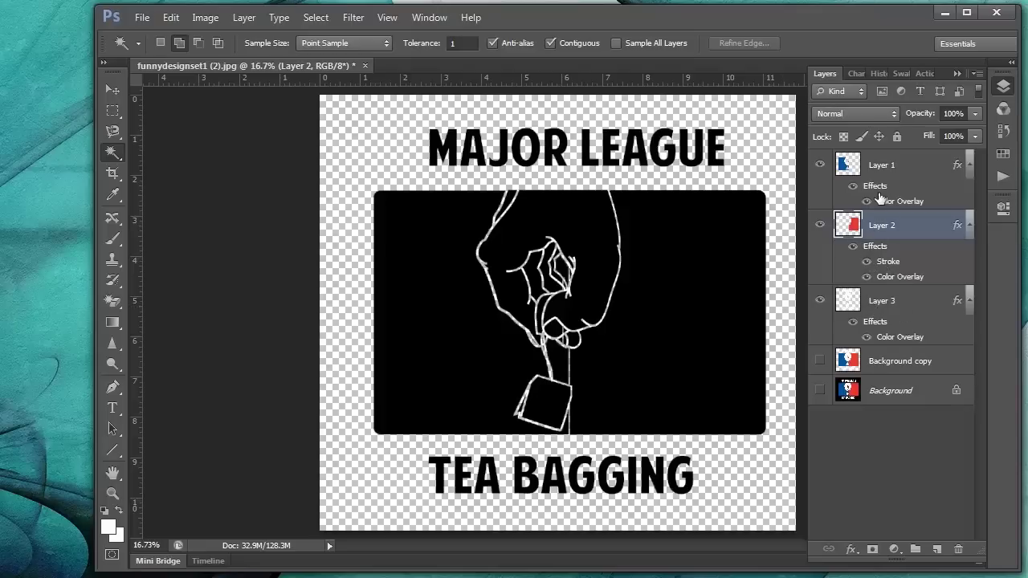
# Add a black outside Stroke effect to Layer 1, the blue separation
pyautogui.click(880, 169)
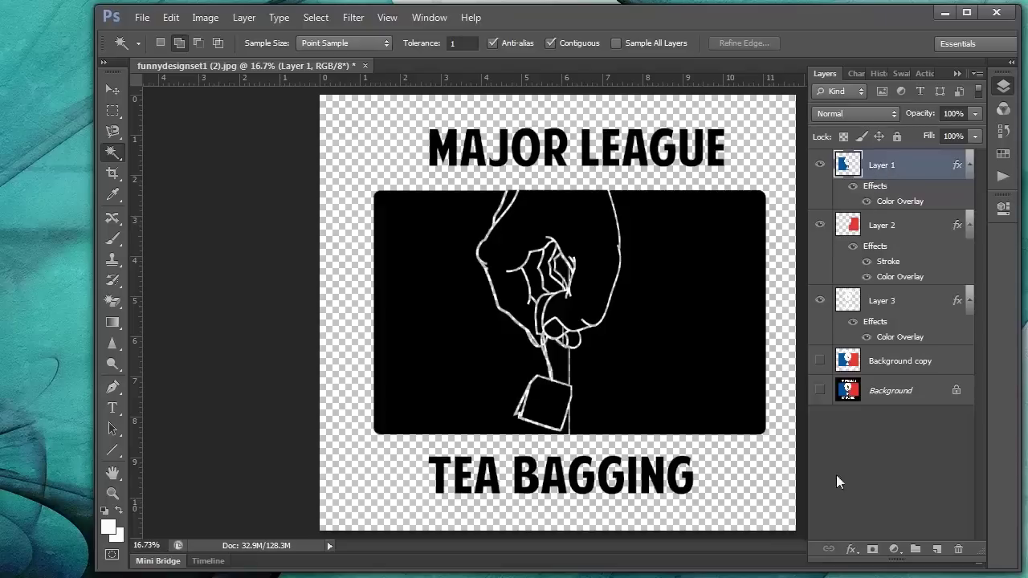
pyautogui.click(850, 549)
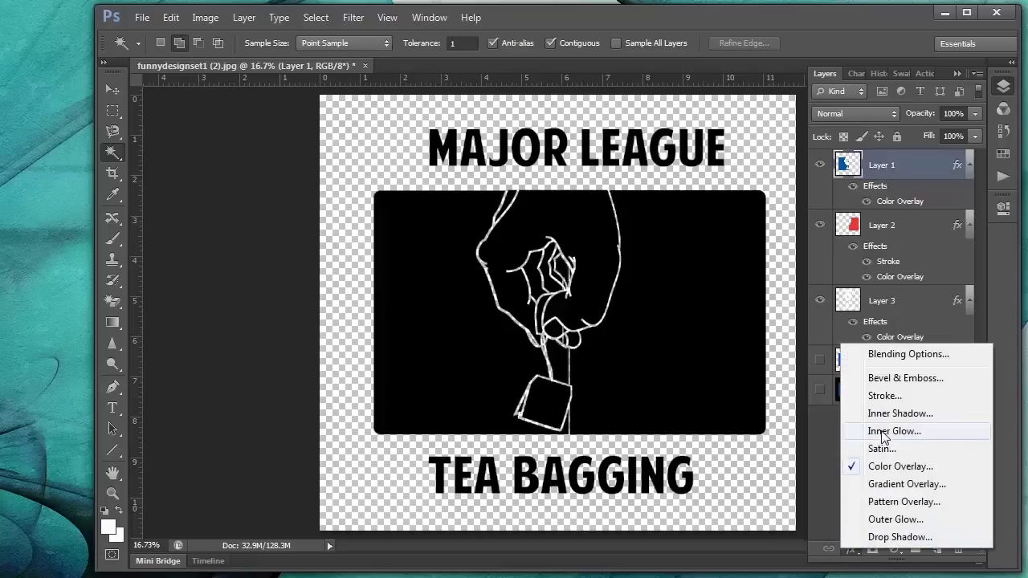
pyautogui.click(881, 393)
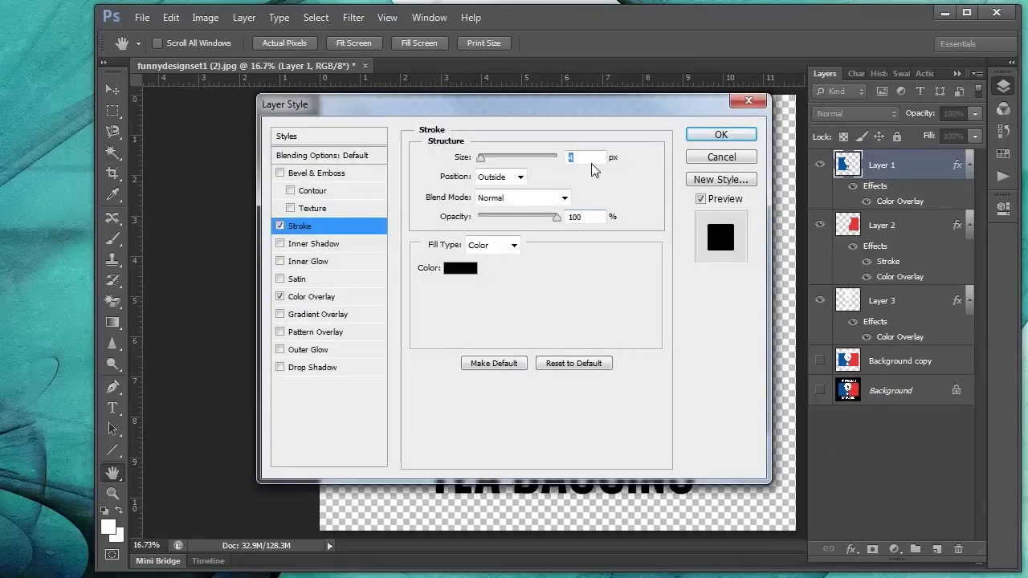
pyautogui.click(699, 135)
pyautogui.press('w')
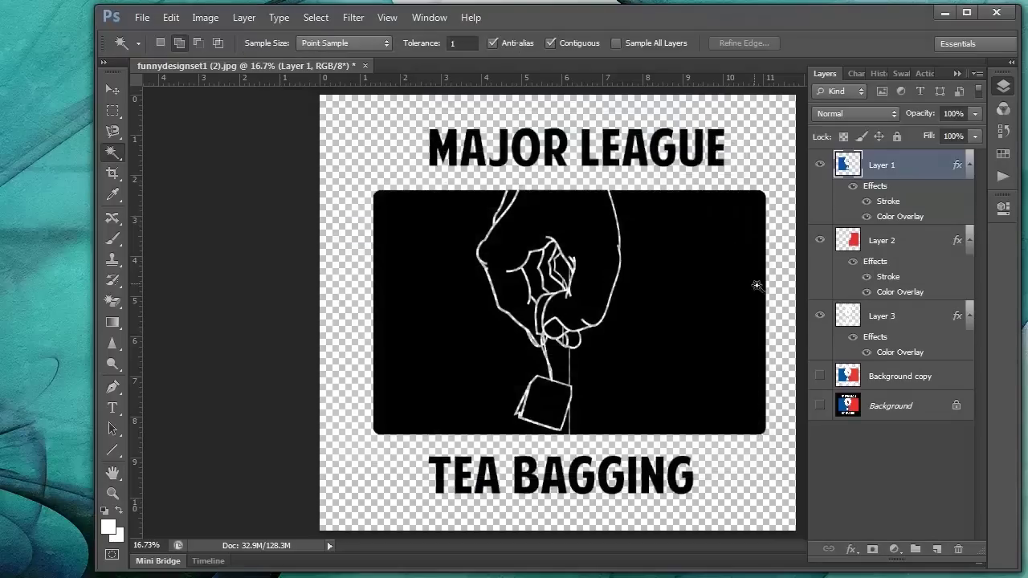
# Hide Layer 3 and Layer 2 to inspect the stroked Layer 1 alone, and show both layers again
pyautogui.click(820, 317)
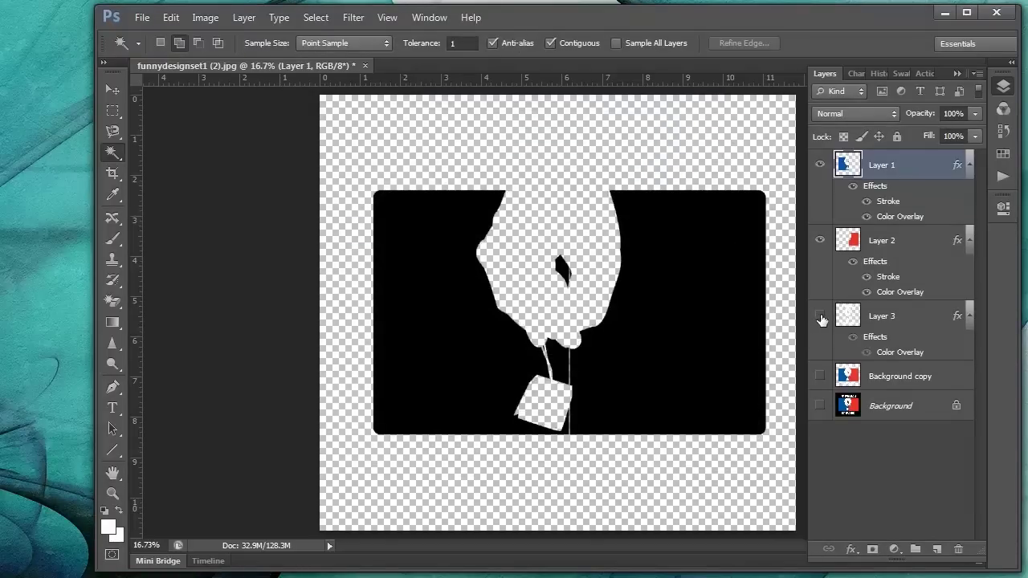
pyautogui.click(819, 239)
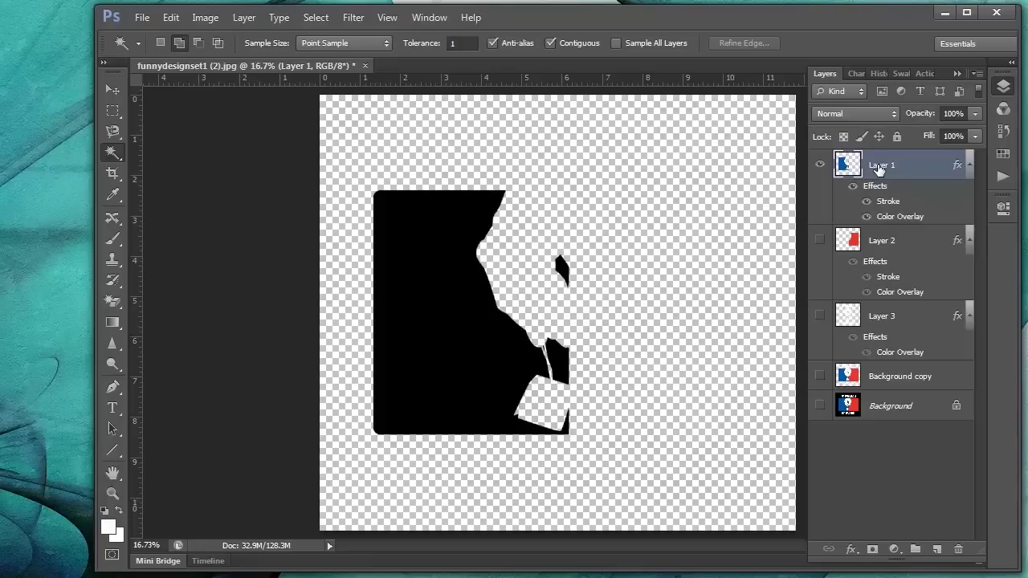
pyautogui.click(819, 240)
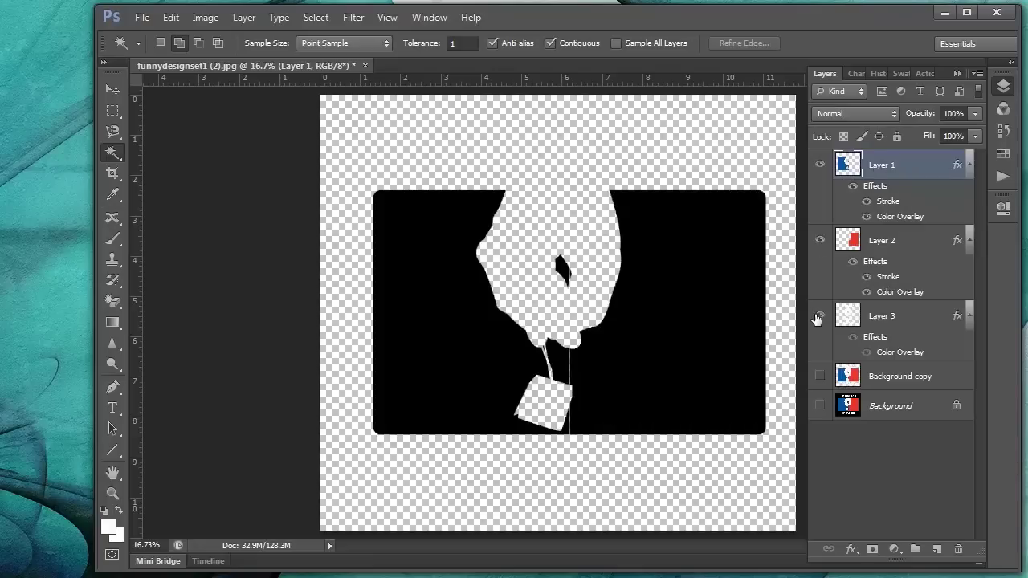
pyautogui.click(819, 316)
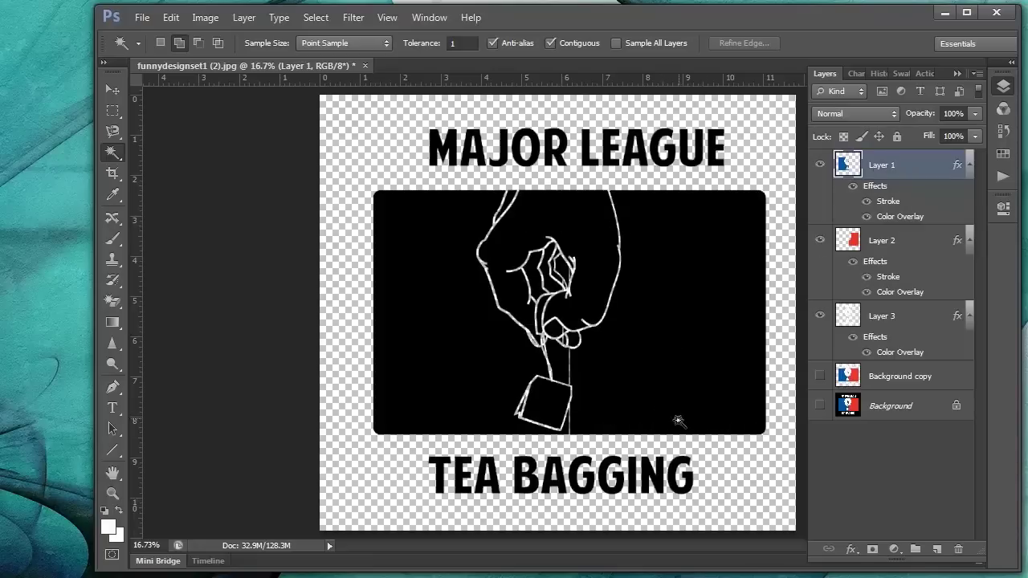
# Turn off the visibility of the Stroke effects on Layer 2 and Layer 1
pyautogui.click(866, 276)
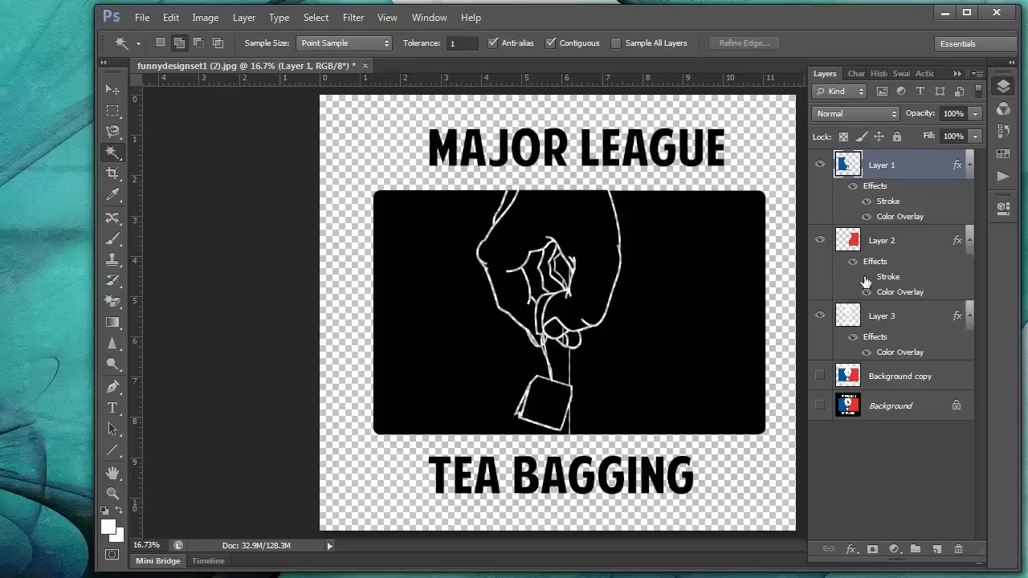
pyautogui.click(865, 202)
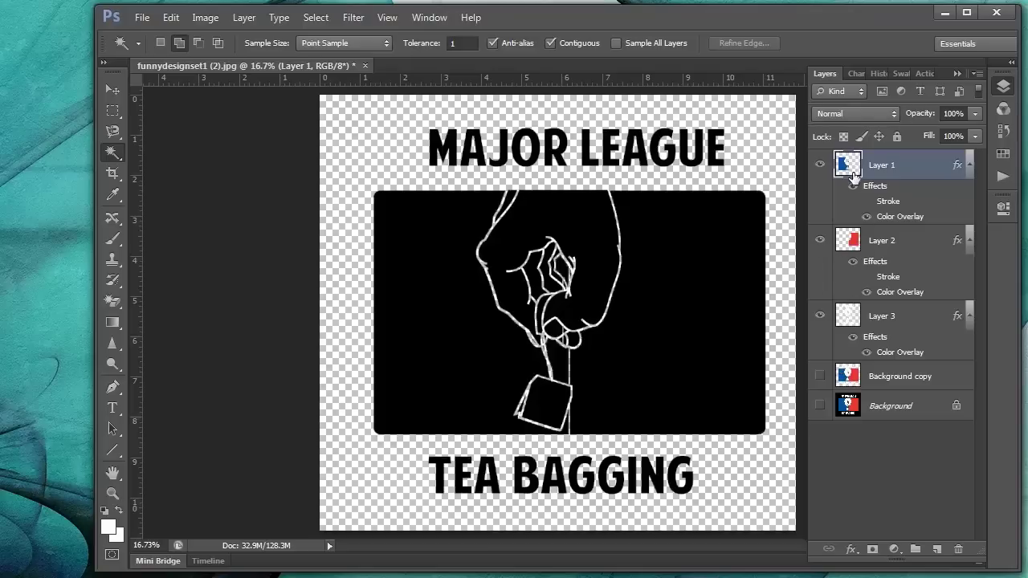
# Turn on center crop marks and registration marks in the print settings with all three separations showing, then cancel the print
pyautogui.click(142, 18)
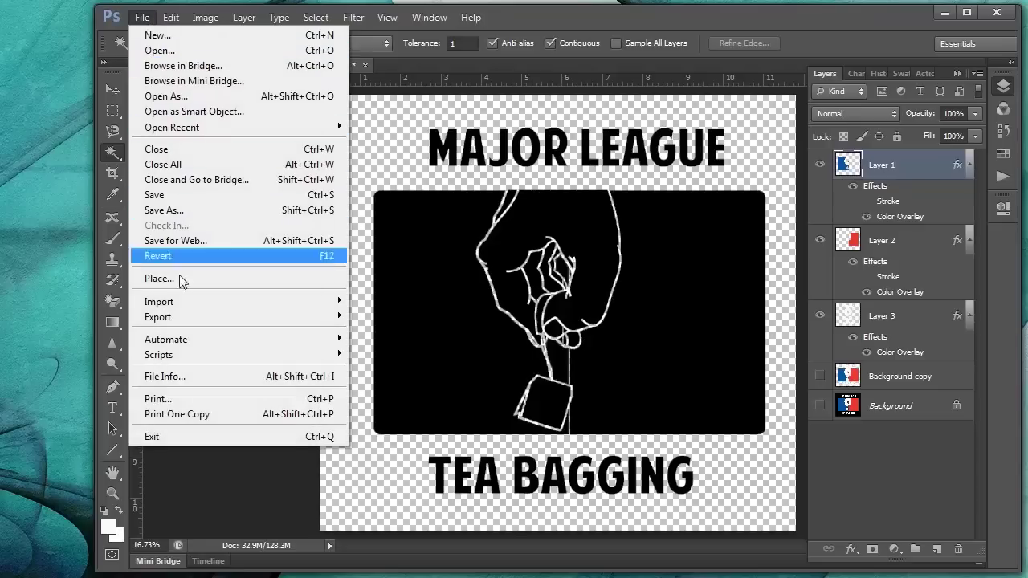
pyautogui.click(184, 397)
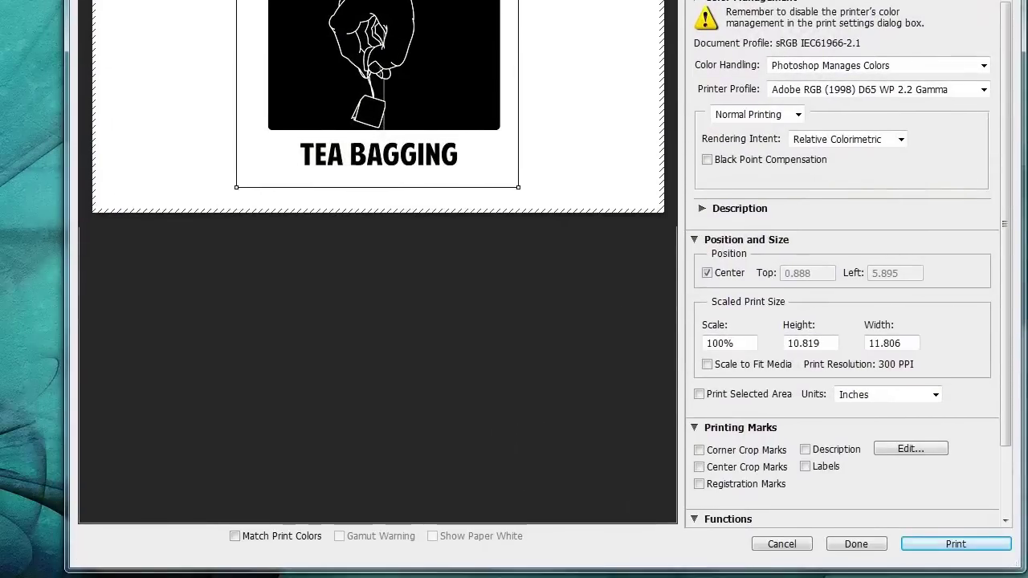
pyautogui.moveTo(733, 0); pyautogui.dragTo(733, 6)
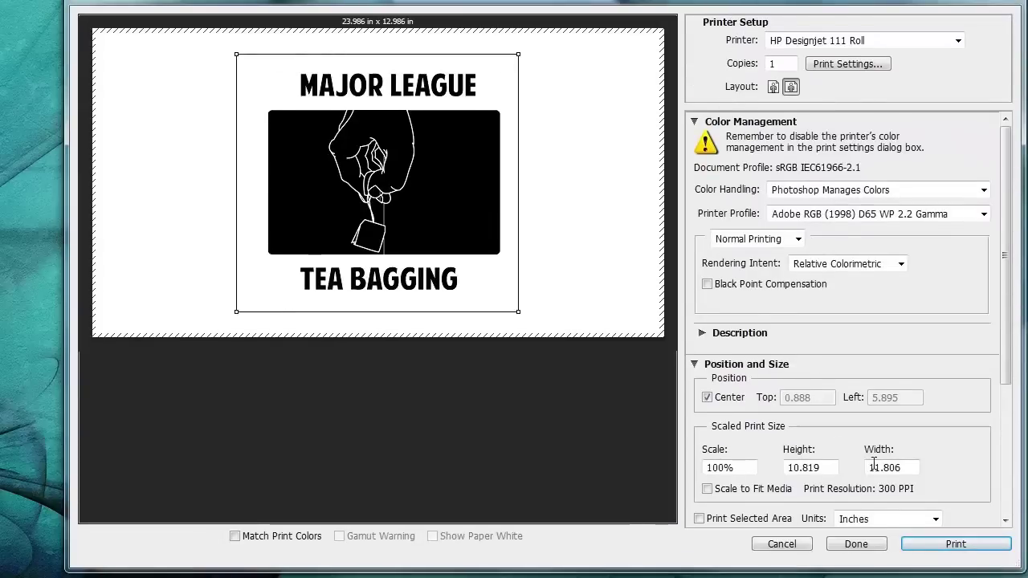
pyautogui.scroll(-5, 1005, 319)
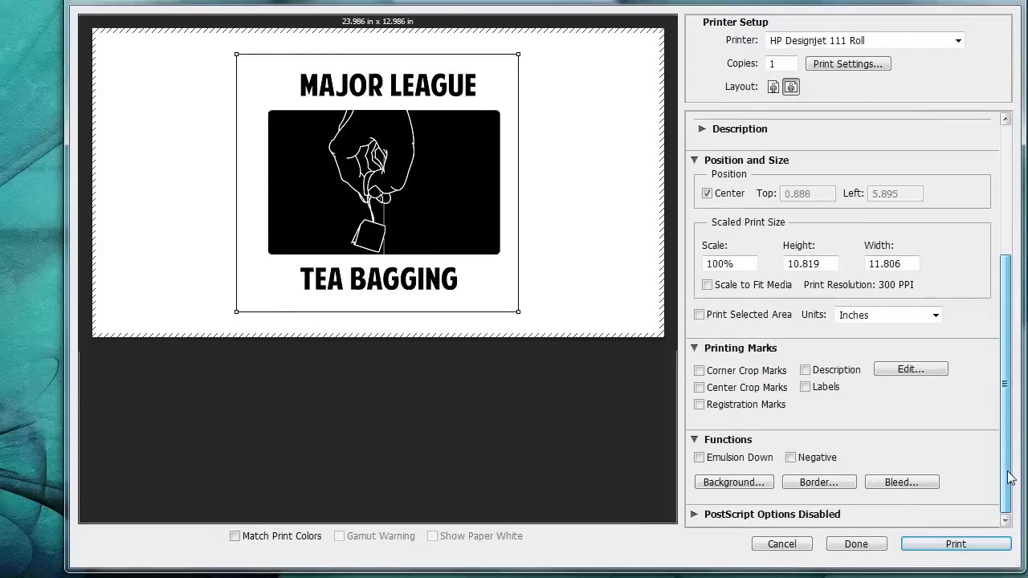
pyautogui.click(698, 404)
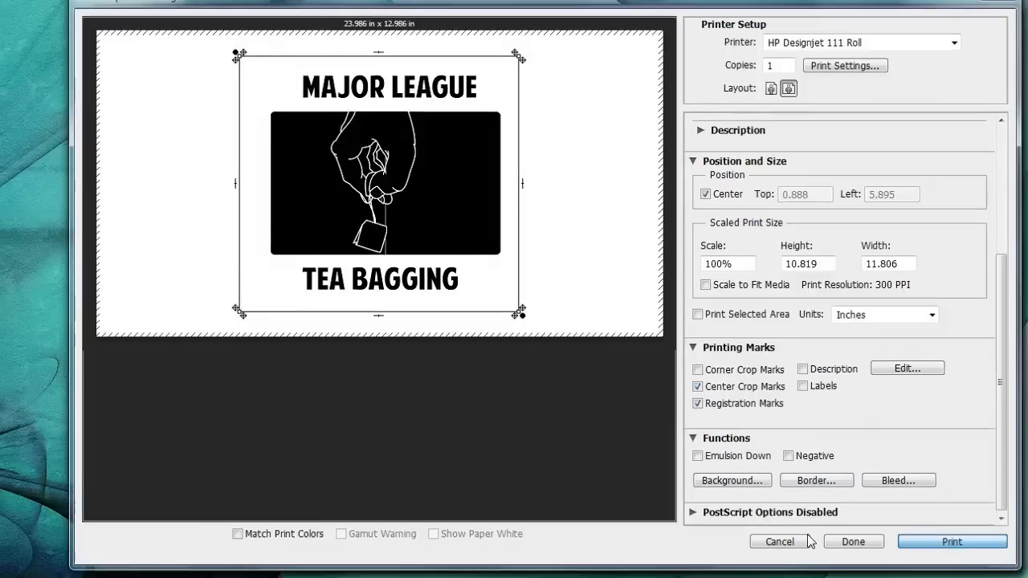
pyautogui.click(852, 543)
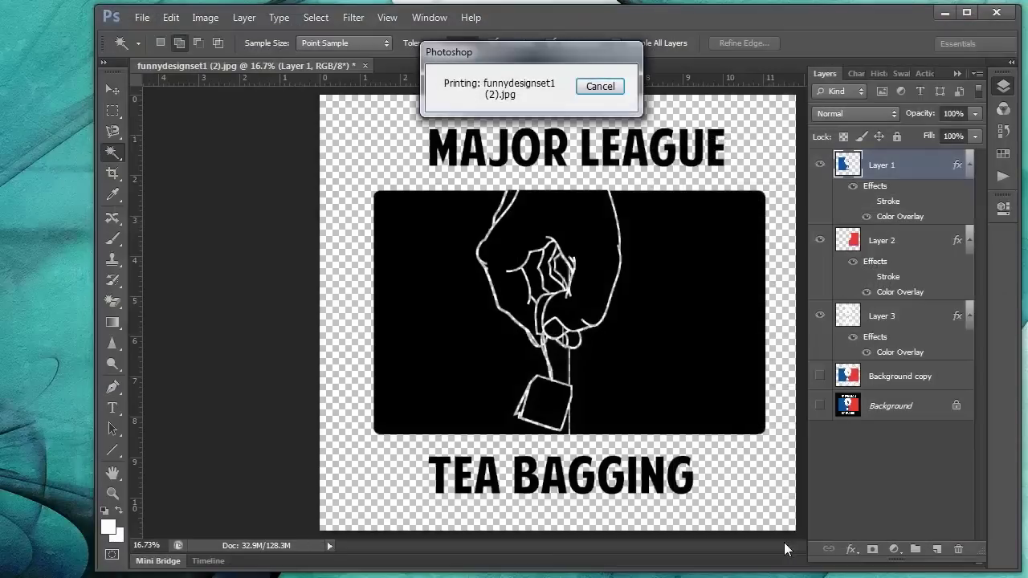
pyautogui.click(598, 87)
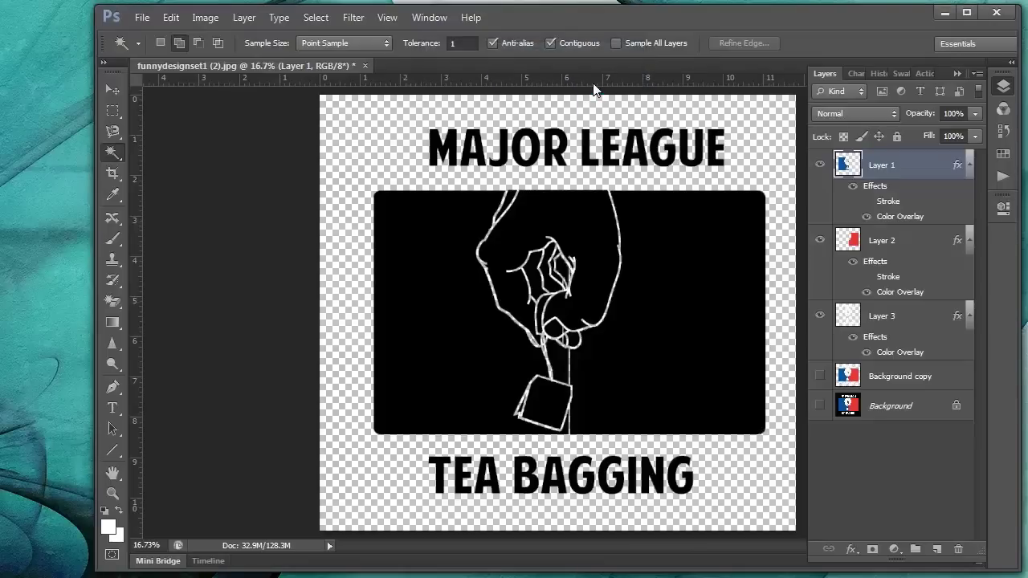